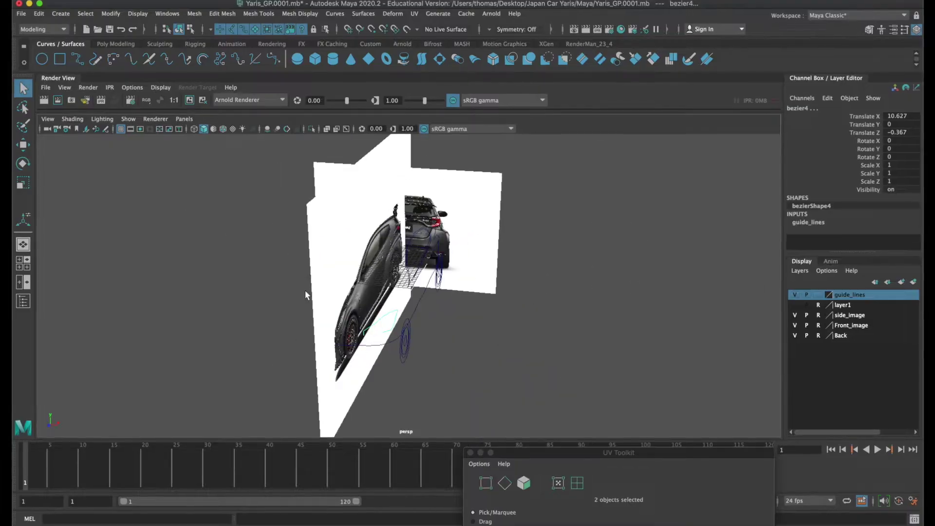
Orbit around the car body and select the door panel surface.
alt+drag(645, 291, 356, 217)
mouse_move(457, 260)
alt+mouse_down()
mouse_move(724, 310)
mouse_move(487, 302)
mouse_move(501, 300)
alt+mouse_up()
mouse_move(183, 92)
alt+mouse_down()
mouse_move(689, 423)
mouse_move(385, 400)
mouse_move(626, 437)
mouse_move(667, 424)
alt+mouse_up()
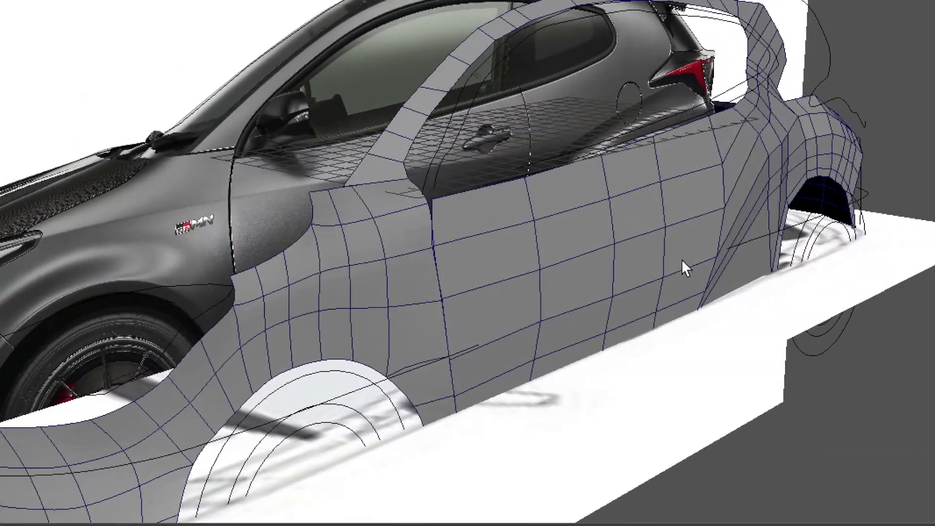
scroll(682, 259, down, 5)
mouse_move(619, 273)
alt+mouse_down()
mouse_move(559, 273)
mouse_move(604, 262)
mouse_move(574, 254)
mouse_move(518, 279)
mouse_move(660, 334)
mouse_move(594, 313)
mouse_move(601, 334)
mouse_move(664, 313)
mouse_move(470, 359)
mouse_move(597, 242)
mouse_move(830, 92)
mouse_move(791, 267)
mouse_move(703, 231)
alt+mouse_up()
click(598, 256)
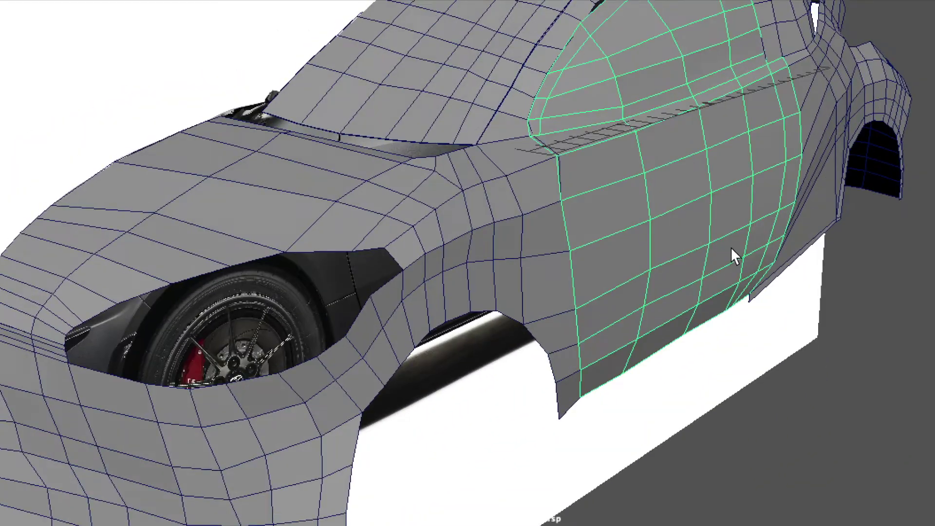
Hide the front fender to see beneath it, then show it again.
mouse_move(776, 262)
alt+right_down()
mouse_move(598, 223)
mouse_move(507, 220)
alt+right_up()
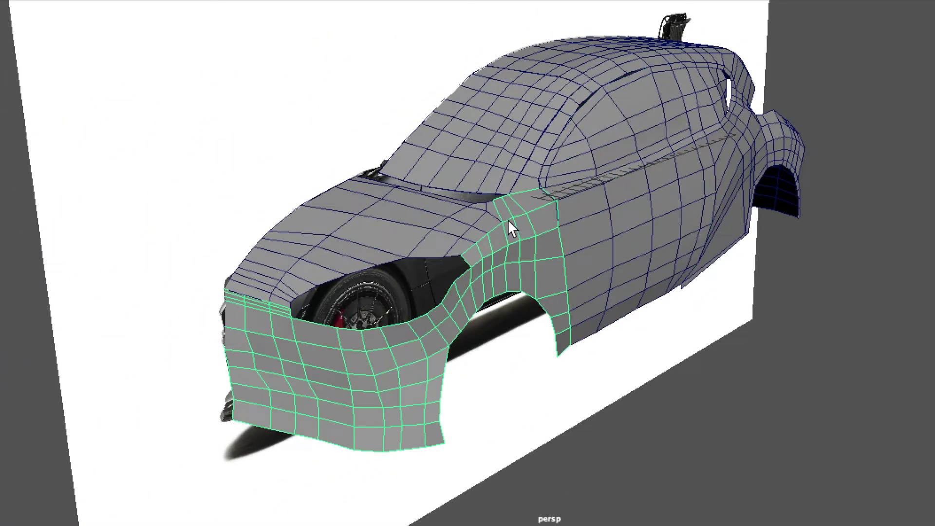
key(ctrl+h)
key(shift+h)
mouse_move(690, 222)
alt+mouse_down()
mouse_move(538, 234)
mouse_move(440, 221)
mouse_move(529, 198)
mouse_move(555, 205)
mouse_move(611, 255)
mouse_move(682, 254)
alt+mouse_up()
scroll(612, 339, up, 3)
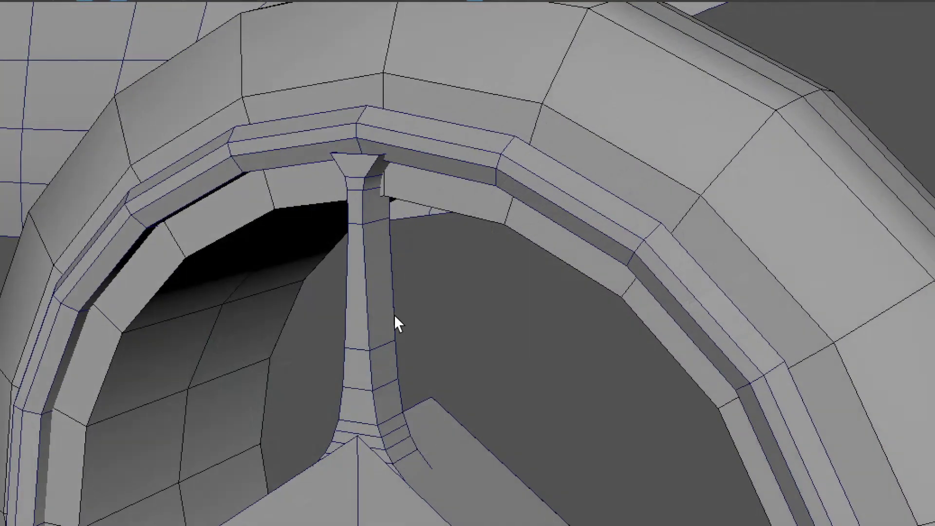
Select the arch pillar and inspect it, ending on a front-on view of the wheel.
click(390, 317)
alt+middle_drag(493, 238, 511, 183)
alt+right_drag(511, 183, 542, 103)
alt+drag(542, 102, 542, 249)
alt+right_drag(542, 248, 399, 228)
mouse_move(399, 230)
alt+mouse_down()
mouse_move(330, 240)
mouse_move(484, 235)
alt+mouse_up()
scroll(484, 235, down, 5)
scroll(267, 194, down, 2)
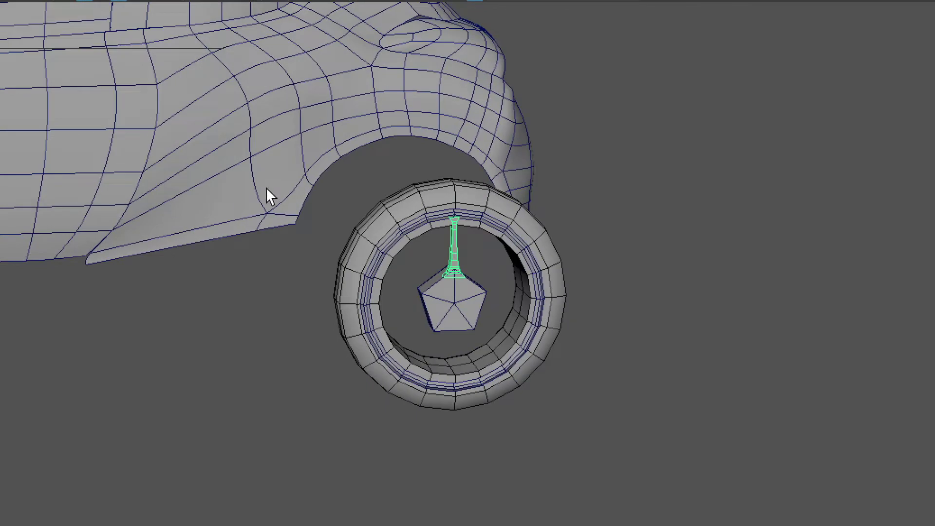
Select the car body from a three-quarter view of body and wheel.
alt+middle_drag(267, 194, 674, 224)
alt+right_drag(673, 223, 430, 192)
mouse_move(430, 192)
alt+mouse_down()
mouse_move(390, 200)
mouse_move(90, 170)
alt+mouse_up()
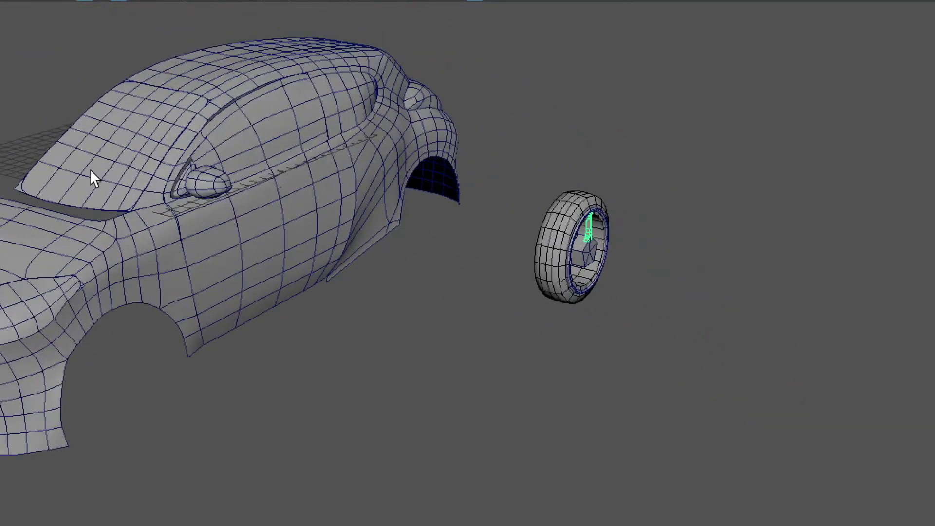
click(54, 166)
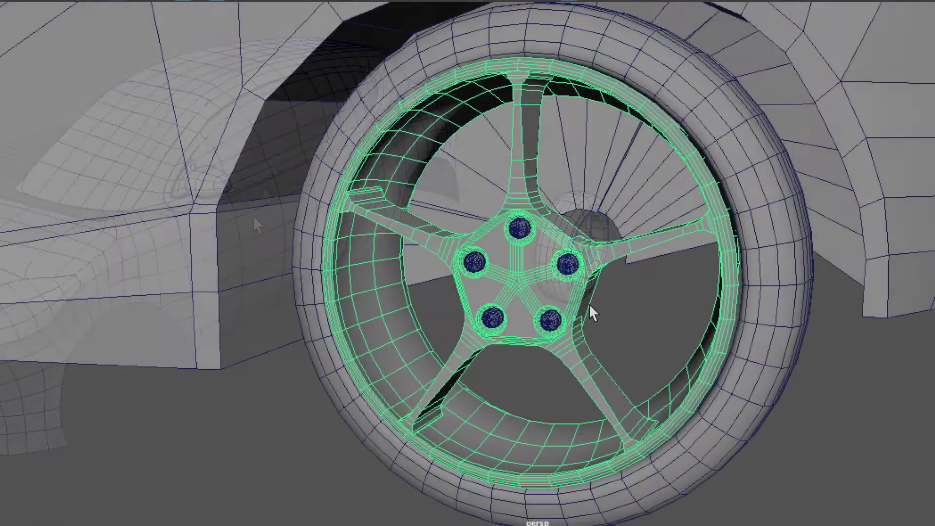
Inspect the wheel's lug nuts up close, select the tire, and view the whole car.
alt+drag(590, 309, 532, 323)
mouse_move(533, 323)
alt+right_down()
mouse_move(715, 303)
mouse_move(855, 316)
mouse_move(612, 281)
alt+right_up()
mouse_move(612, 282)
alt+mouse_down()
mouse_move(611, 167)
mouse_move(632, 184)
alt+mouse_up()
mouse_move(632, 184)
alt+right_down()
mouse_move(595, 211)
mouse_move(659, 164)
alt+right_up()
click(659, 165)
alt+right_drag(766, 194, 267, 122)
mouse_move(267, 121)
alt+mouse_down()
mouse_move(442, 209)
mouse_move(490, 172)
mouse_move(626, 101)
mouse_move(560, 205)
alt+mouse_up()
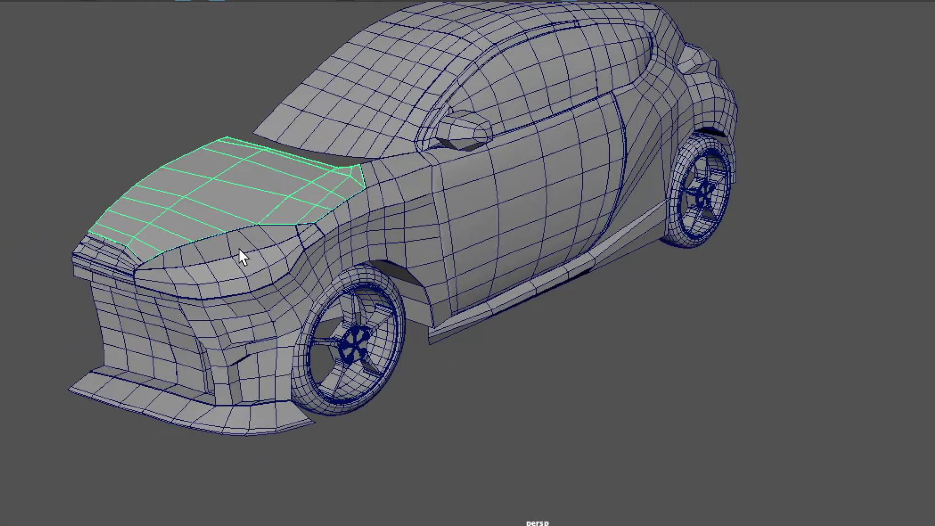
Select the roof, rear body, hood, door and front fender panels to show their UVs.
alt+right_drag(552, 261, 409, 236)
mouse_move(409, 236)
alt+mouse_down()
mouse_move(358, 219)
mouse_move(342, 192)
mouse_move(349, 234)
mouse_move(338, 244)
alt+mouse_up()
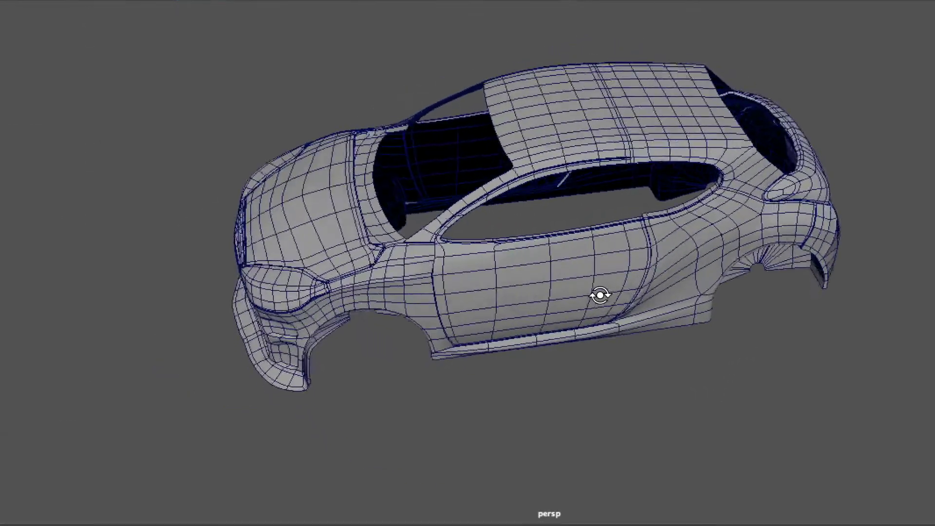
mouse_move(600, 295)
alt+mouse_down()
mouse_move(662, 110)
mouse_move(562, 107)
alt+mouse_up()
click(661, 107)
click(398, 195)
click(521, 230)
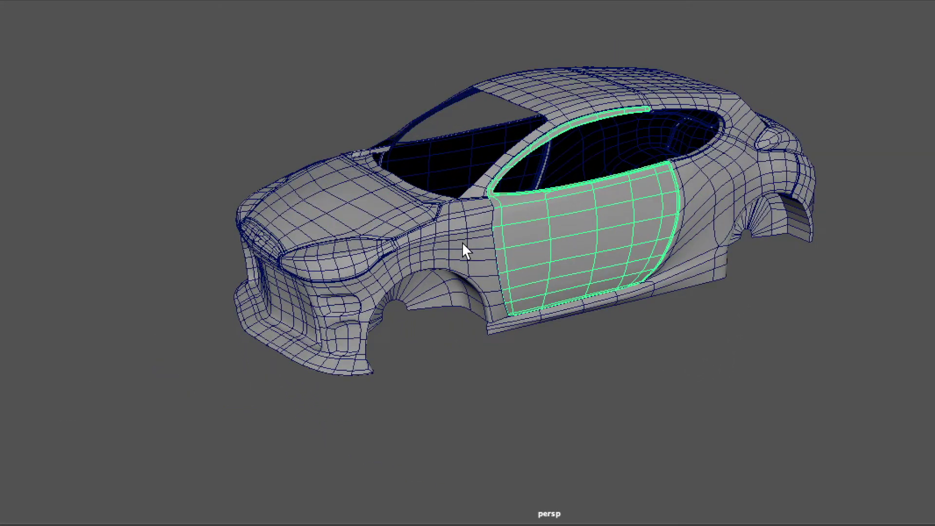
click(441, 245)
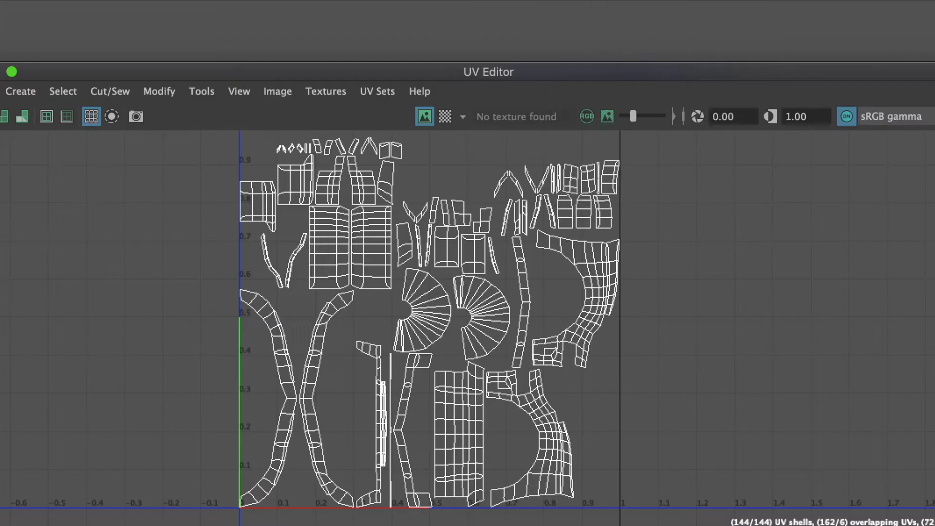
Move the UV Editor aside and check the hood and door panel UV shells.
drag(572, 77, 881, 40)
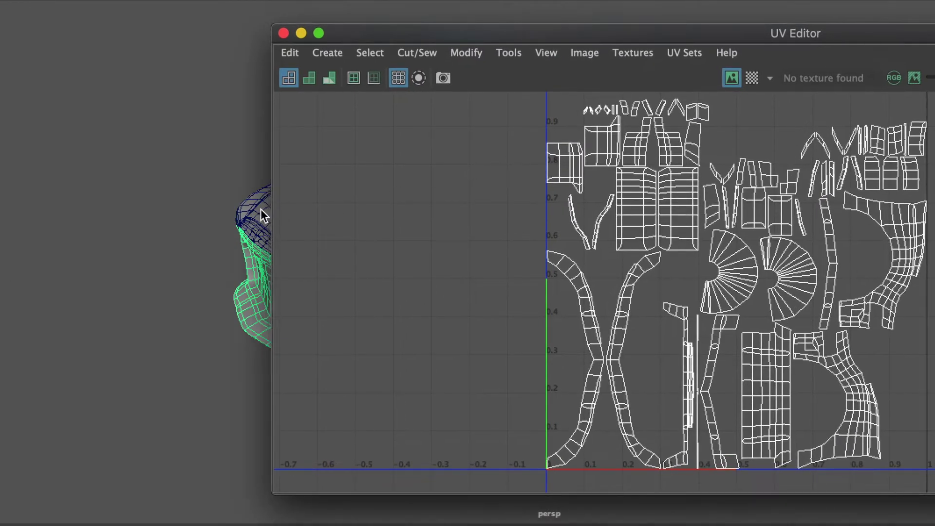
click(261, 214)
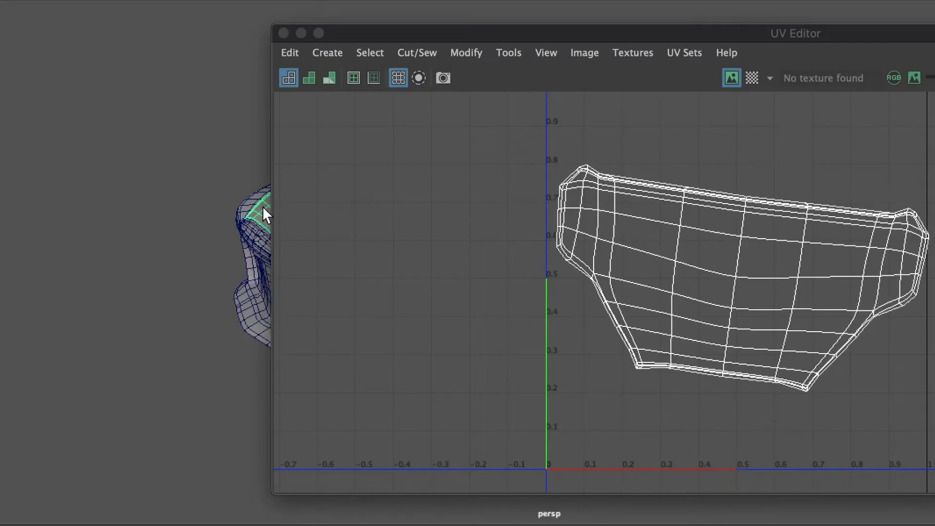
drag(443, 34, 744, 4)
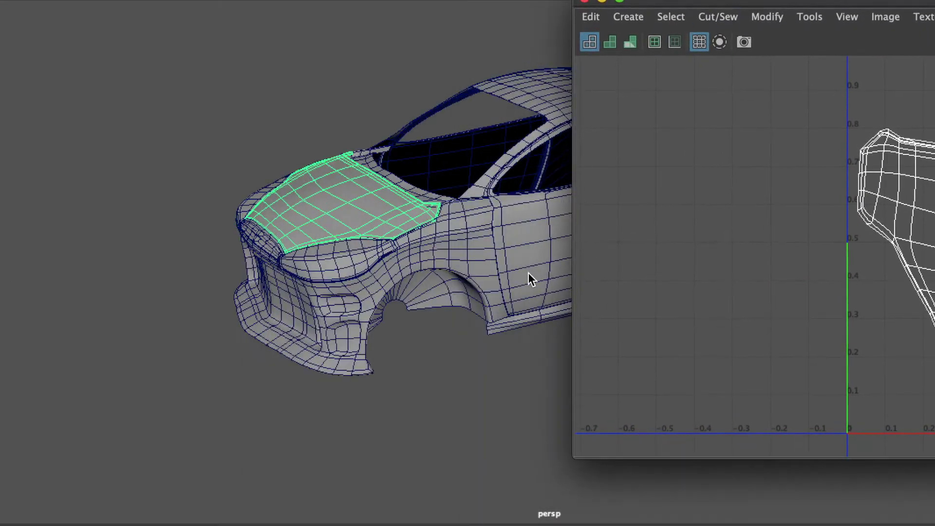
click(560, 242)
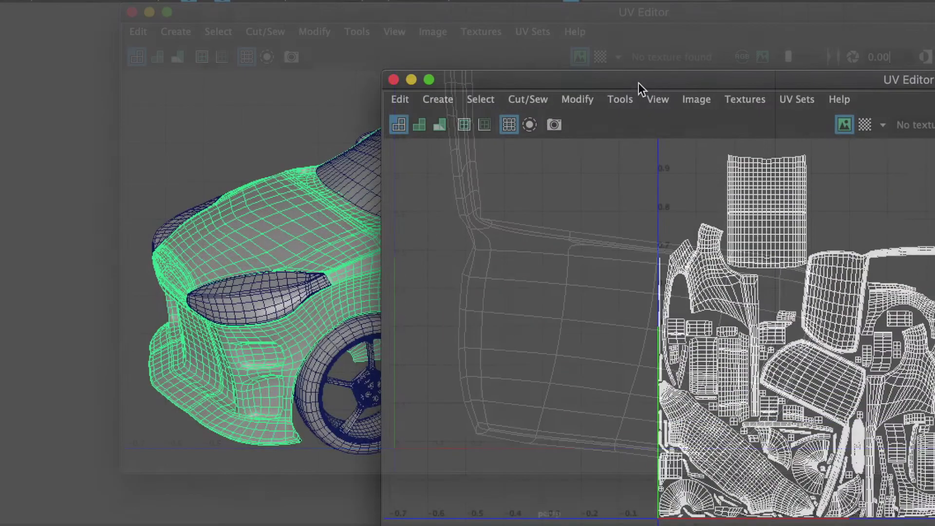
drag(639, 82, 934, 146)
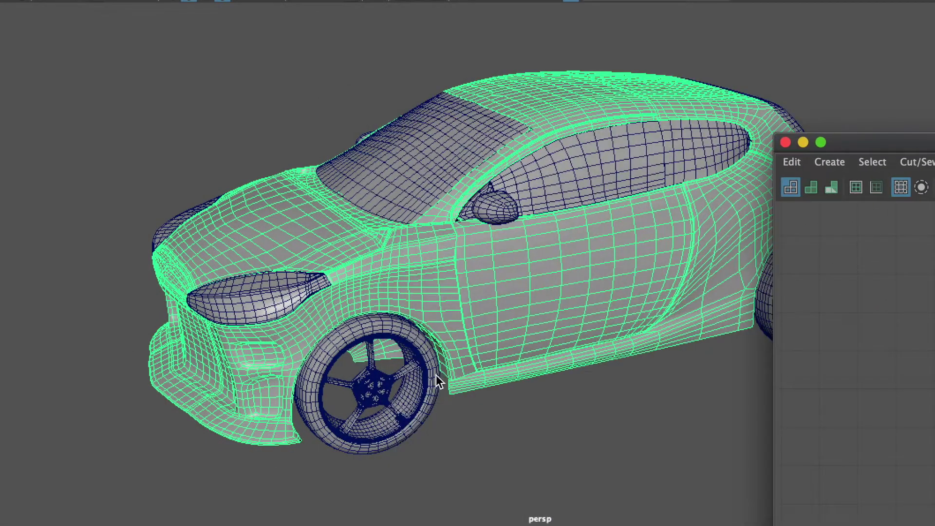
Check the UV shells of the front tire, wheel rim, car body and headlights.
click(407, 336)
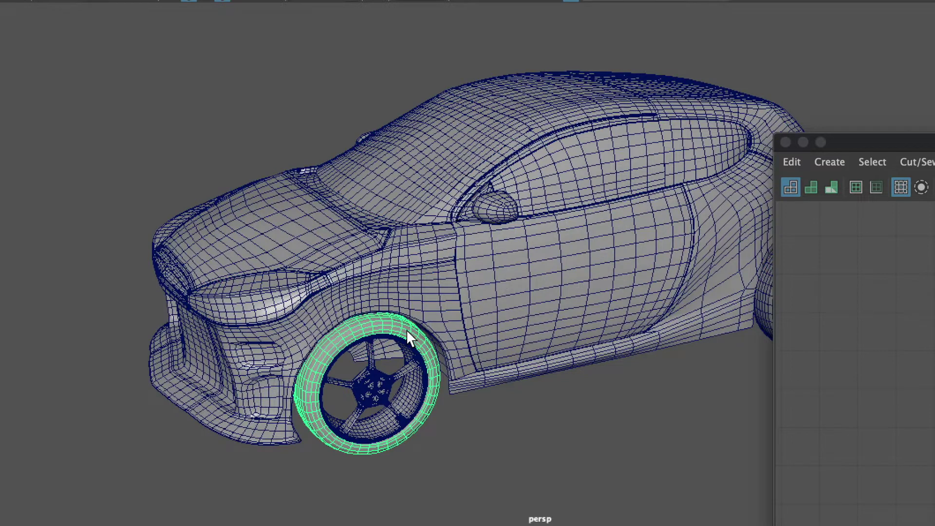
click(397, 370)
drag(895, 153, 699, 64)
click(309, 237)
click(284, 294)
mouse_move(284, 294)
alt+mouse_down()
mouse_move(250, 282)
mouse_move(368, 296)
mouse_move(179, 188)
mouse_move(399, 263)
mouse_move(682, 253)
alt+mouse_up()
Close the UV Editor and centre the car in the perspective view.
drag(737, 82, 934, 113)
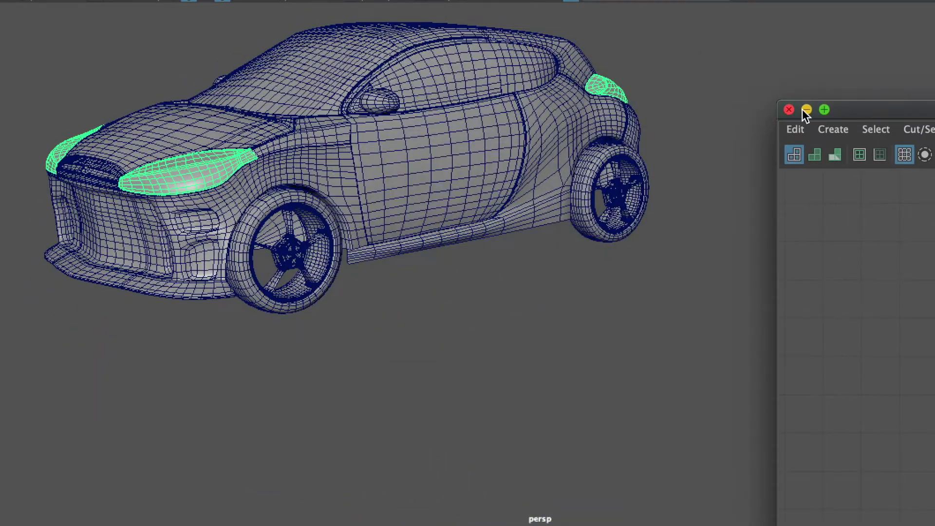
click(788, 110)
alt+middle_drag(692, 172, 782, 282)
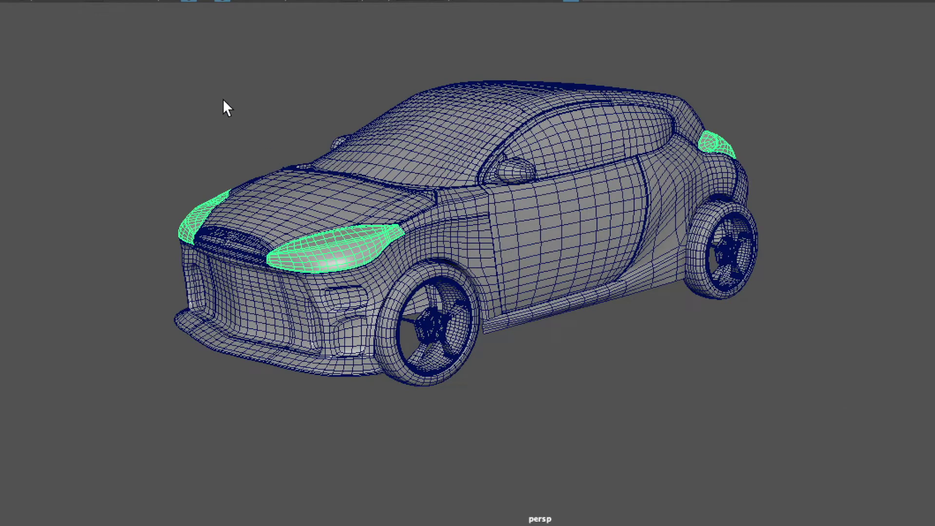
Switch to object mode with F8, clear the selection, and orbit the finished car.
key(F8)
alt+drag(843, 440, 878, 426)
click(878, 426)
mouse_move(699, 409)
alt+mouse_down()
mouse_move(282, 386)
mouse_move(547, 409)
mouse_move(795, 386)
mouse_move(794, 303)
mouse_move(718, 413)
mouse_move(682, 424)
alt+mouse_up()
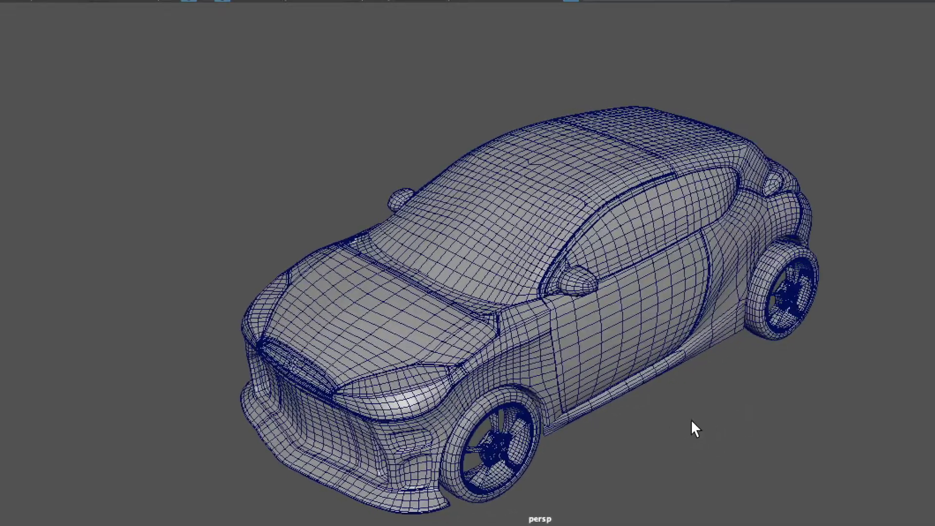
alt+middle_drag(693, 428, 694, 354)
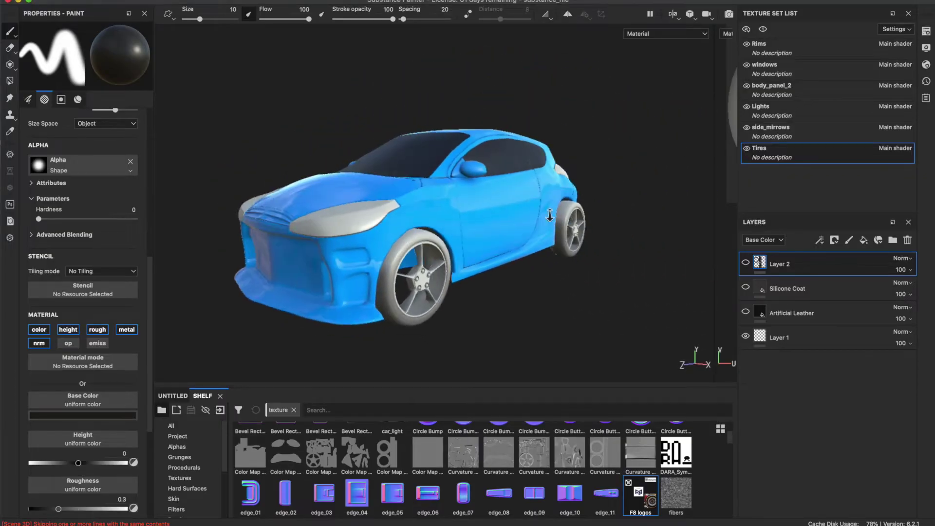
Orbit and zoom around the blue car, closing in on the front wheel.
alt+right_drag(560, 214, 564, 146)
alt+drag(565, 146, 622, 217)
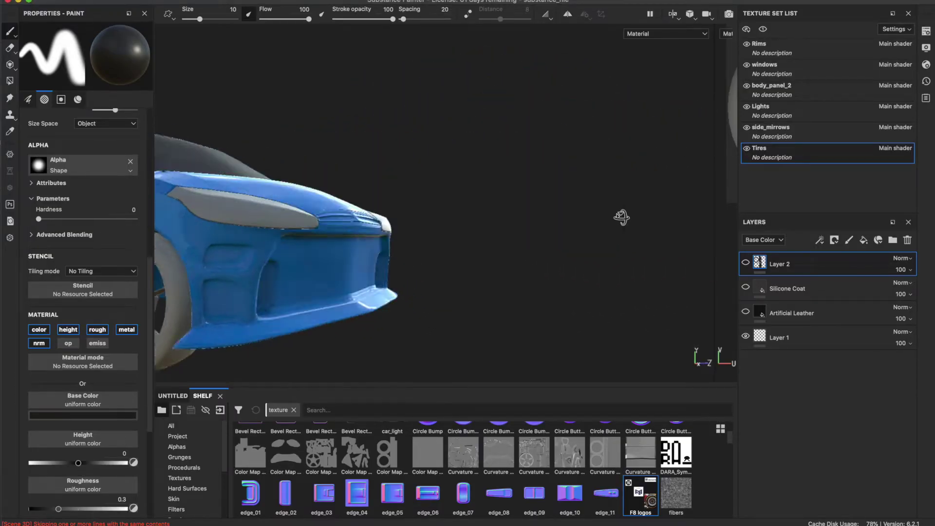
alt+right_drag(621, 217, 584, 273)
alt+drag(585, 272, 478, 226)
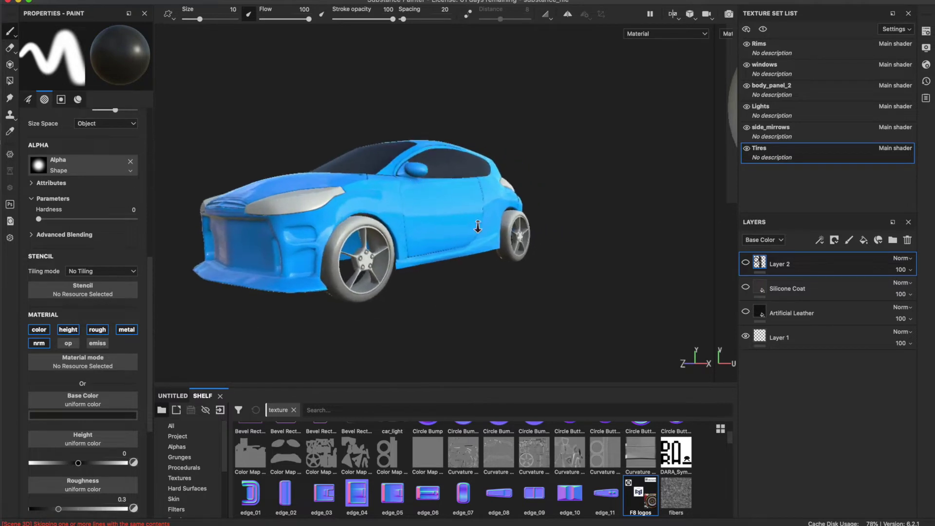
alt+right_drag(478, 226, 487, 244)
alt+drag(487, 243, 521, 232)
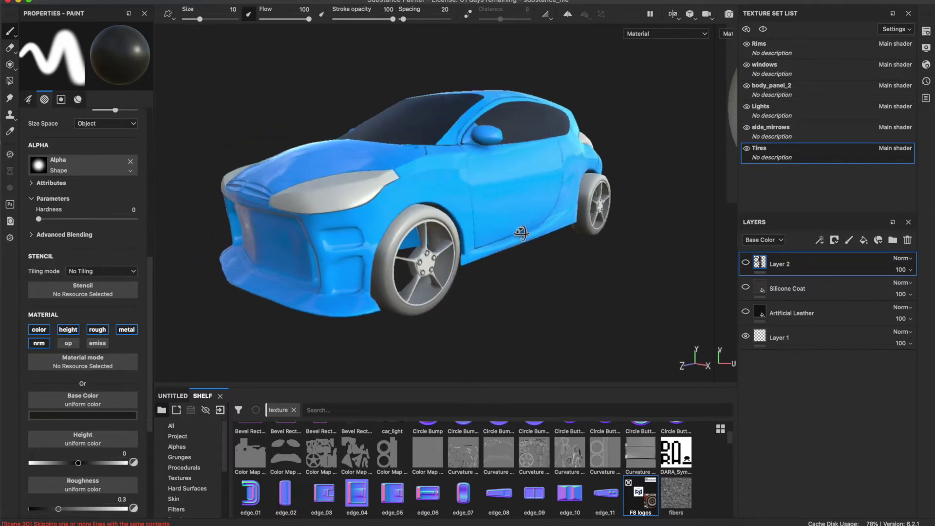
mouse_move(520, 233)
alt+right_down()
mouse_move(593, 246)
mouse_move(541, 242)
alt+right_up()
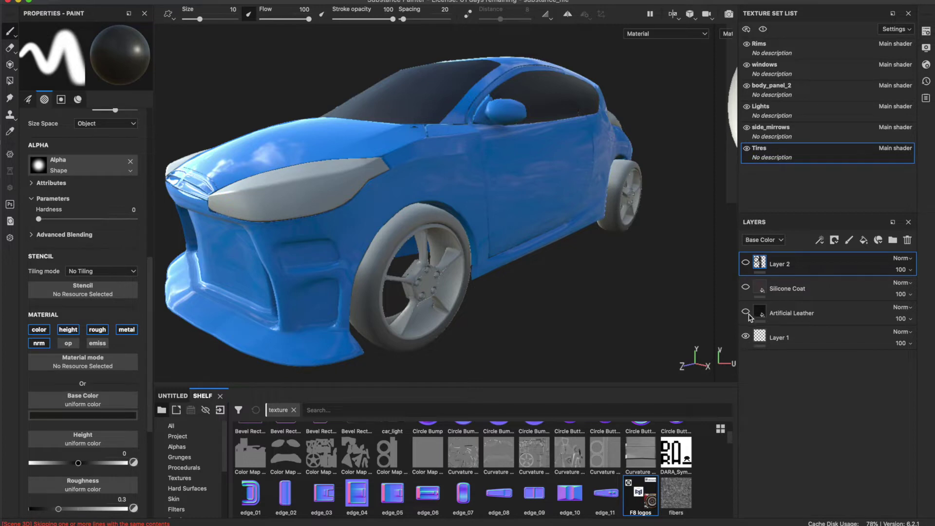
scroll(361, 288, up, 4)
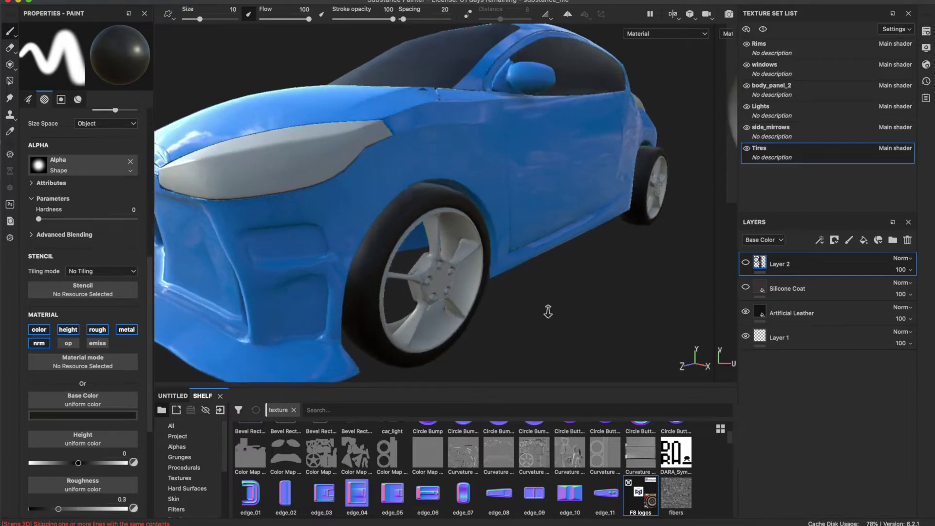
mouse_move(370, 283)
alt+middle_down()
mouse_move(449, 247)
mouse_move(624, 277)
alt+middle_up()
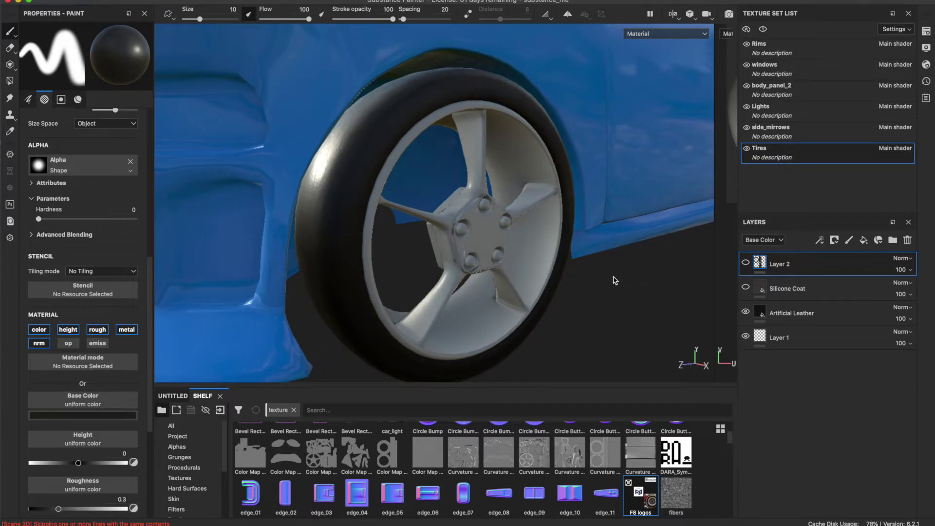
mouse_move(614, 280)
shift+right_down()
mouse_move(564, 268)
mouse_move(553, 233)
shift+right_up()
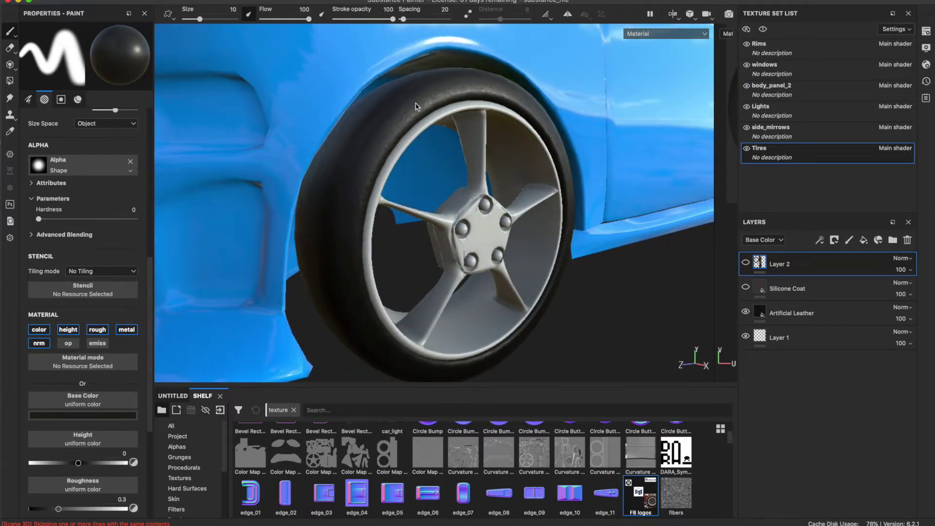
Toggle the Silicone Coat layer and enable Layer 2 to show gold PZERO tire lettering.
click(745, 288)
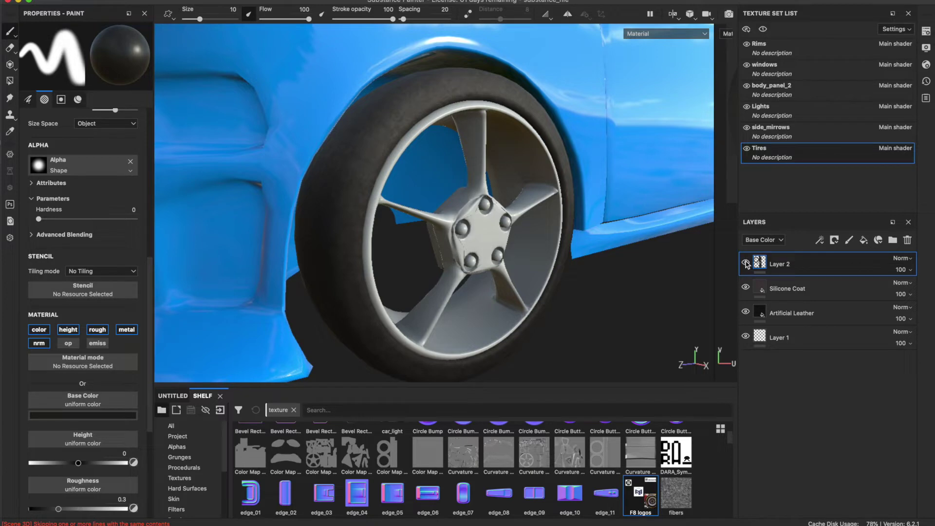
click(745, 263)
mouse_move(555, 238)
alt+mouse_down()
mouse_move(413, 237)
mouse_move(518, 241)
alt+mouse_up()
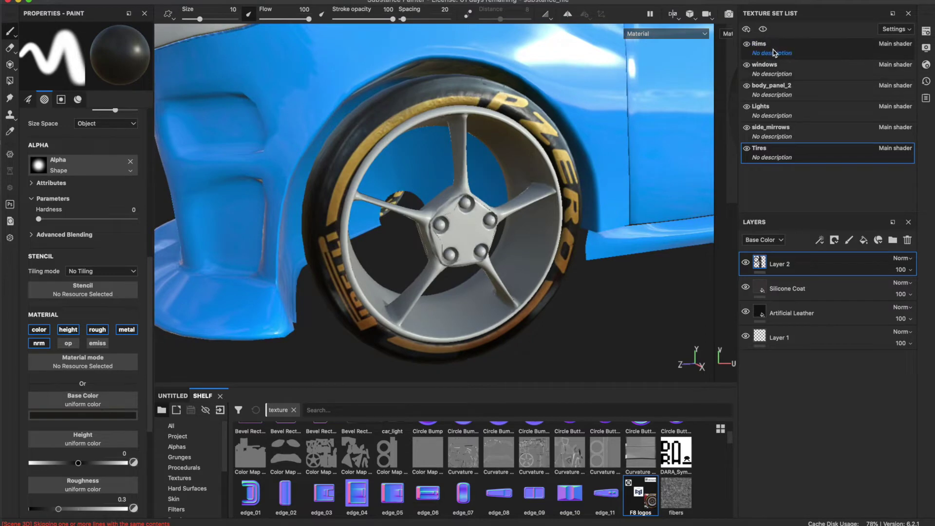
click(790, 50)
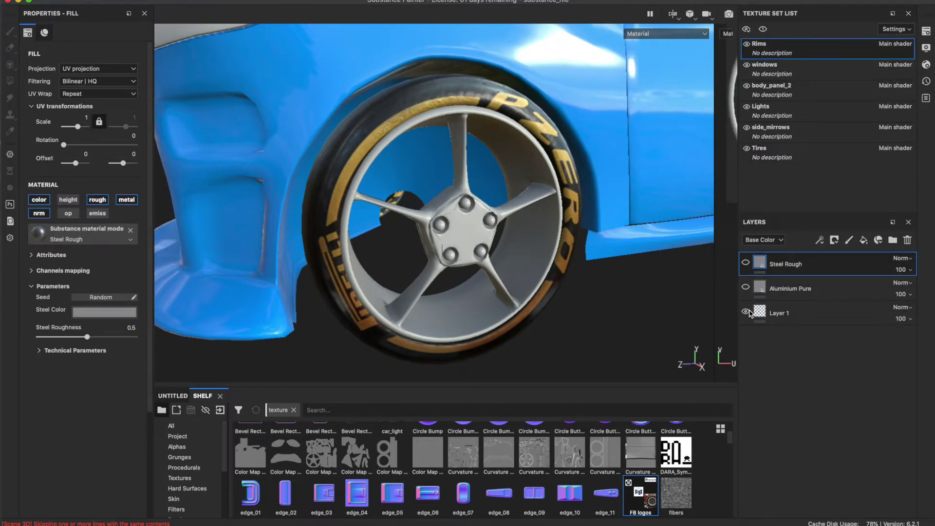
Turn on the rim's metal layer for a dark shiny steel finish and inspect the hub.
click(745, 288)
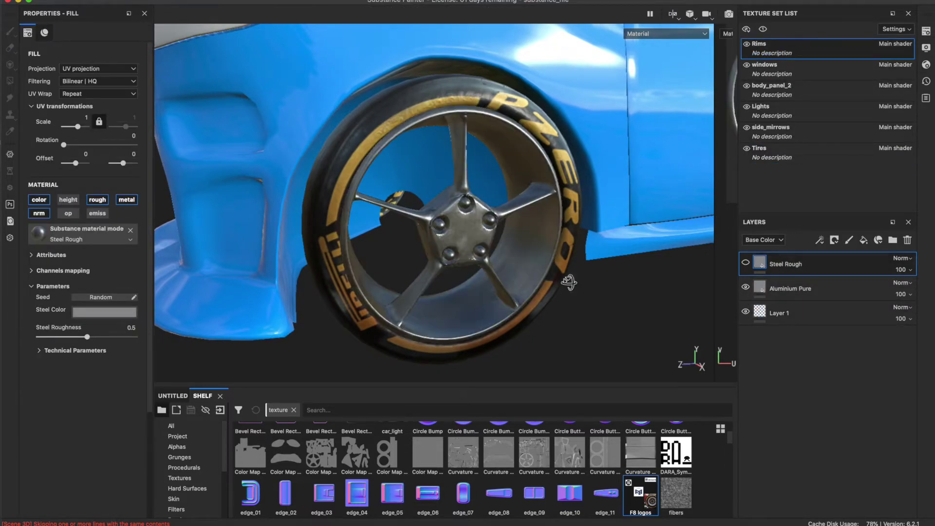
alt+drag(568, 281, 601, 290)
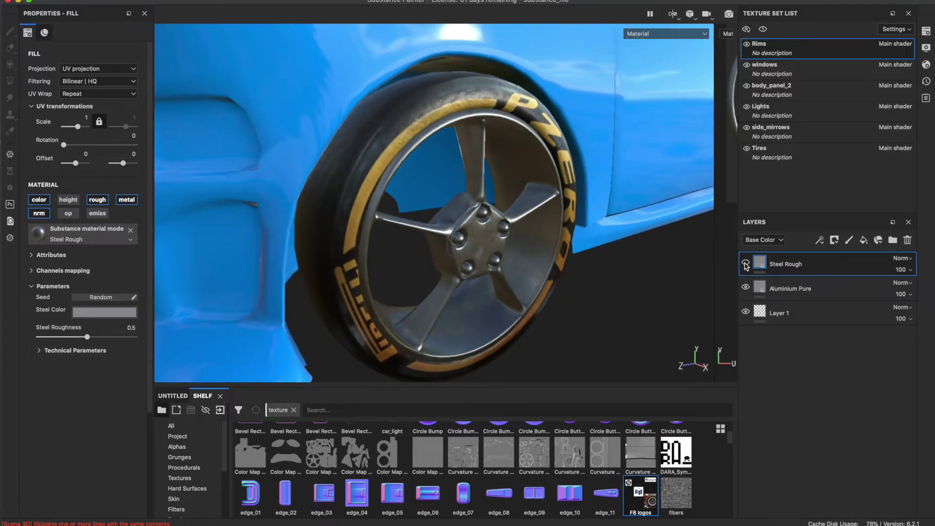
mouse_move(463, 295)
alt+right_down()
mouse_move(603, 312)
mouse_move(393, 231)
alt+right_up()
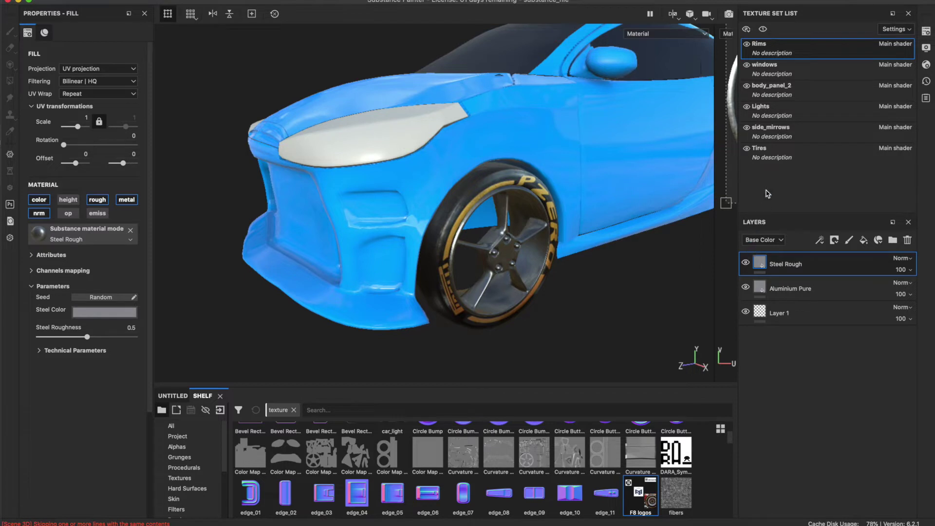
Select the Lights texture set and zoom in on the detailed headlight texture, then back out.
click(794, 114)
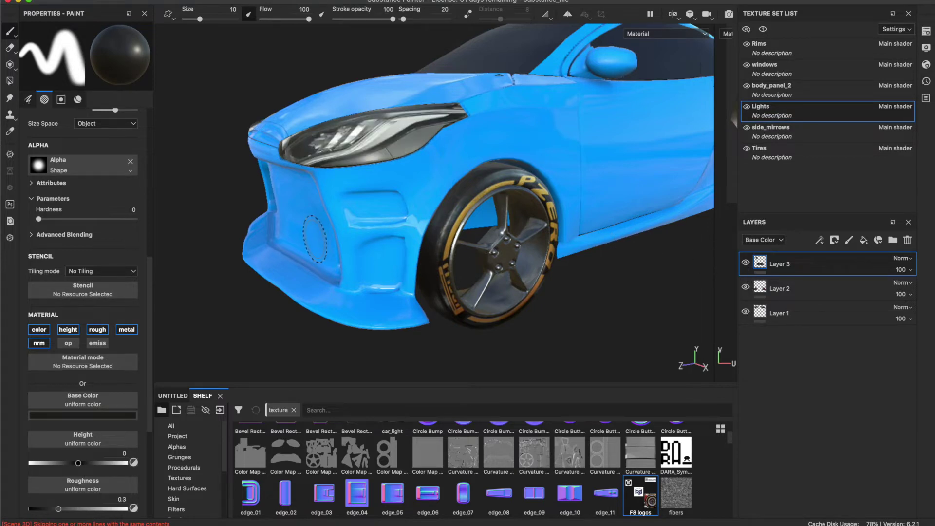
scroll(326, 236, up, 3)
alt+drag(484, 350, 559, 213)
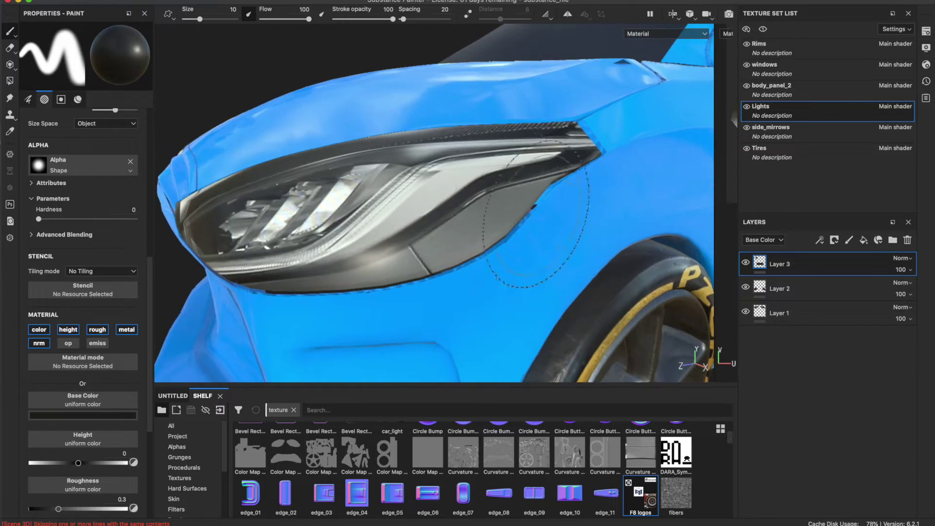
scroll(558, 213, up, 3)
alt+right_drag(558, 213, 329, 178)
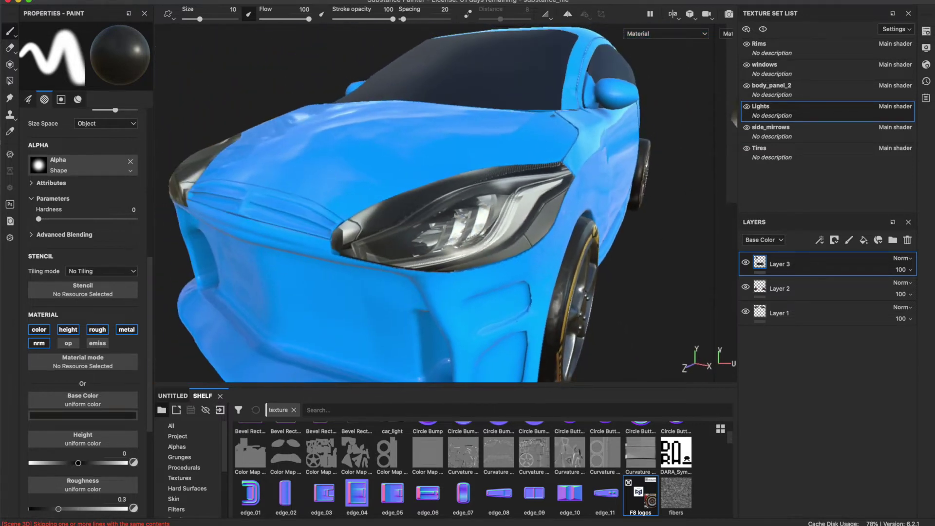
click(817, 92)
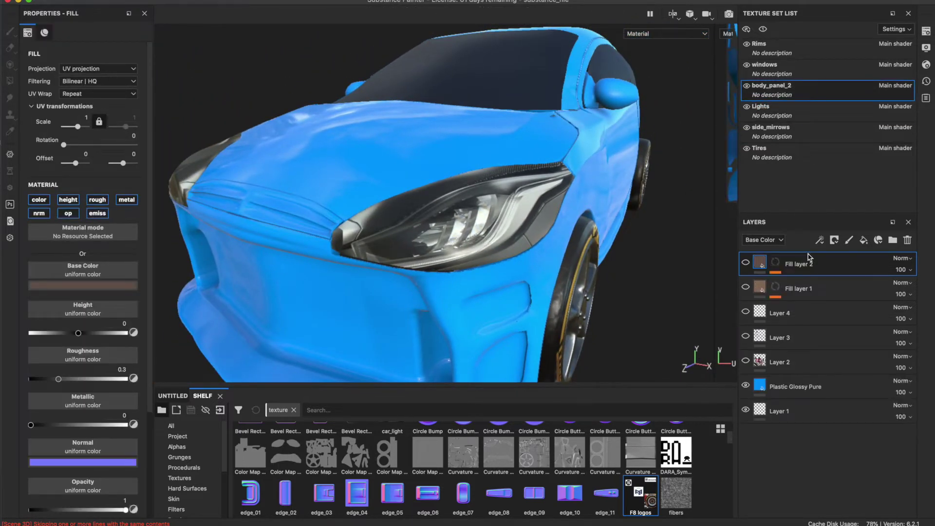
Reveal the rally livery layer and the world16, number and logo decals on the body.
click(746, 360)
alt+drag(633, 316, 559, 243)
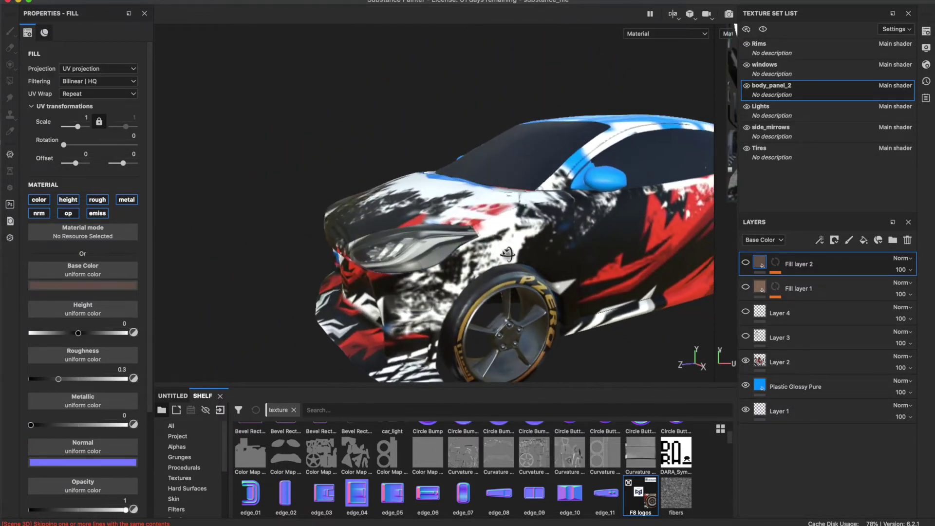
mouse_move(559, 243)
alt+middle_down()
mouse_move(547, 233)
mouse_move(540, 279)
alt+middle_up()
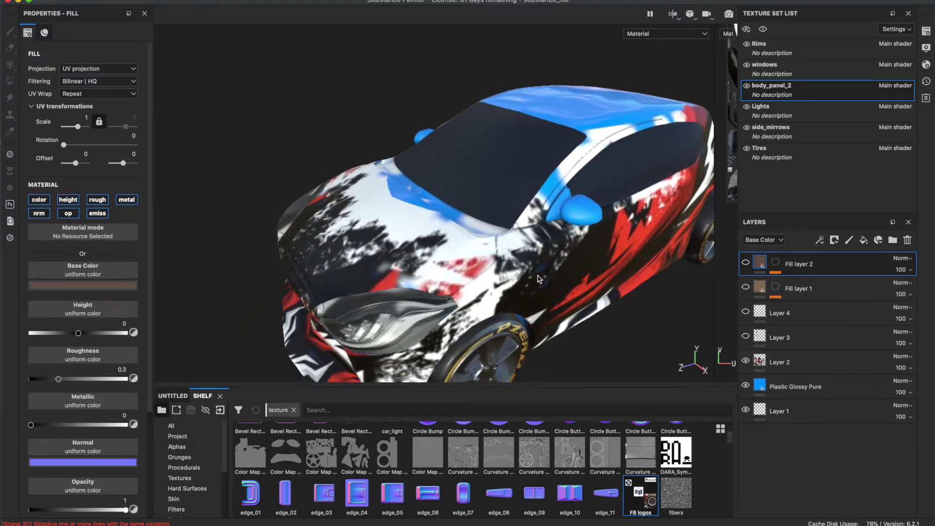
click(745, 337)
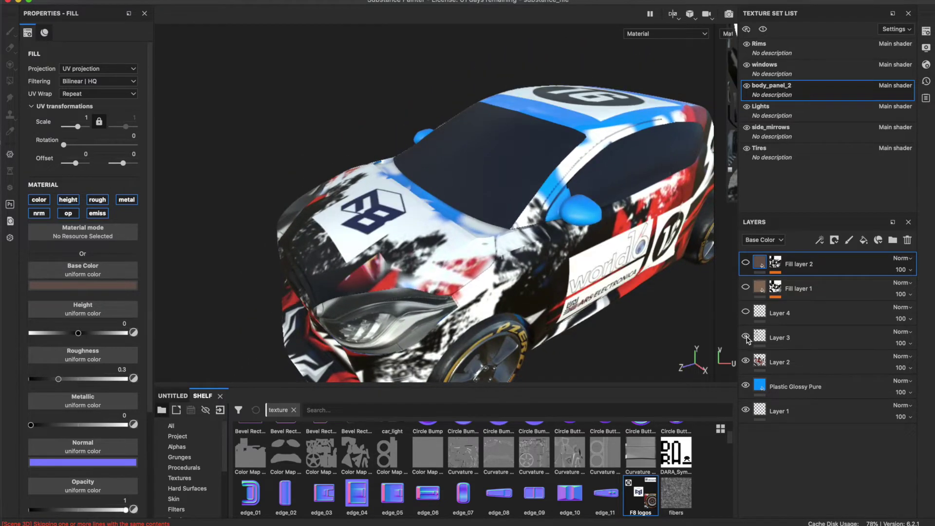
alt+drag(642, 309, 585, 285)
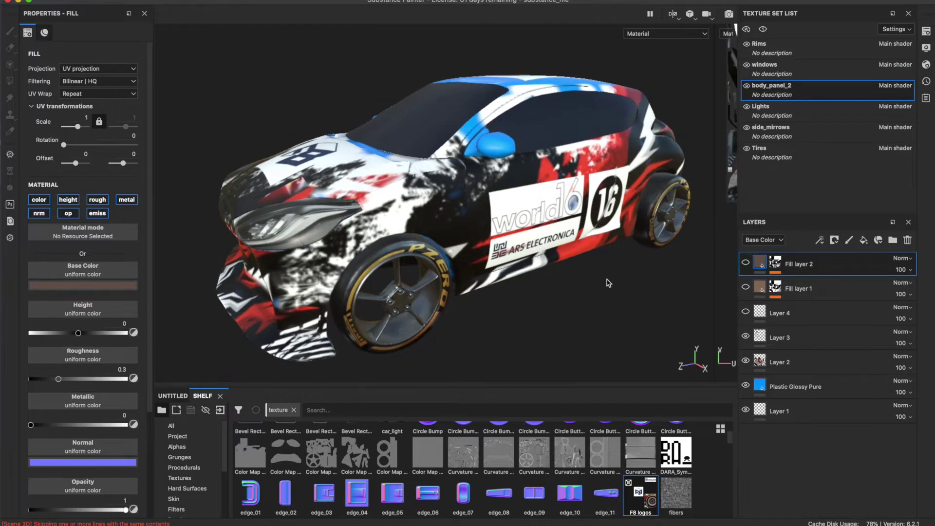
shift+right_drag(608, 282, 581, 273)
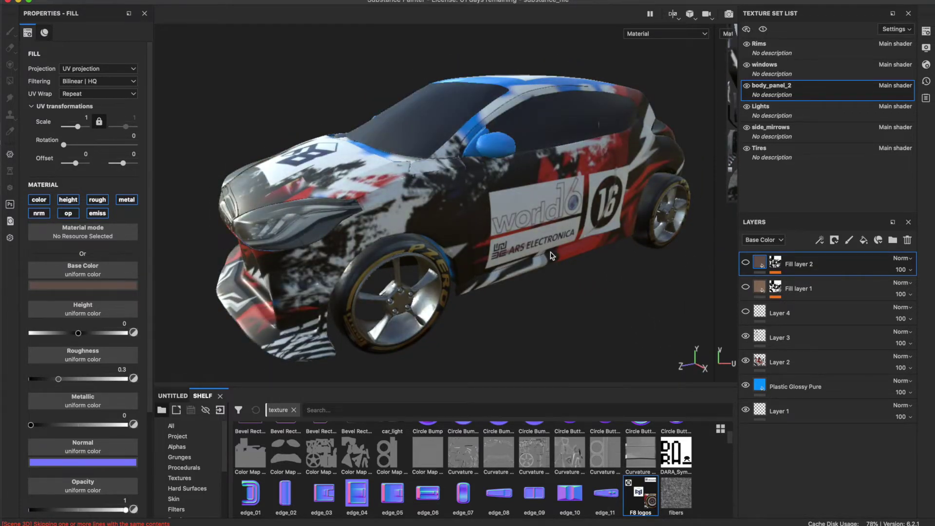
alt+drag(552, 255, 559, 284)
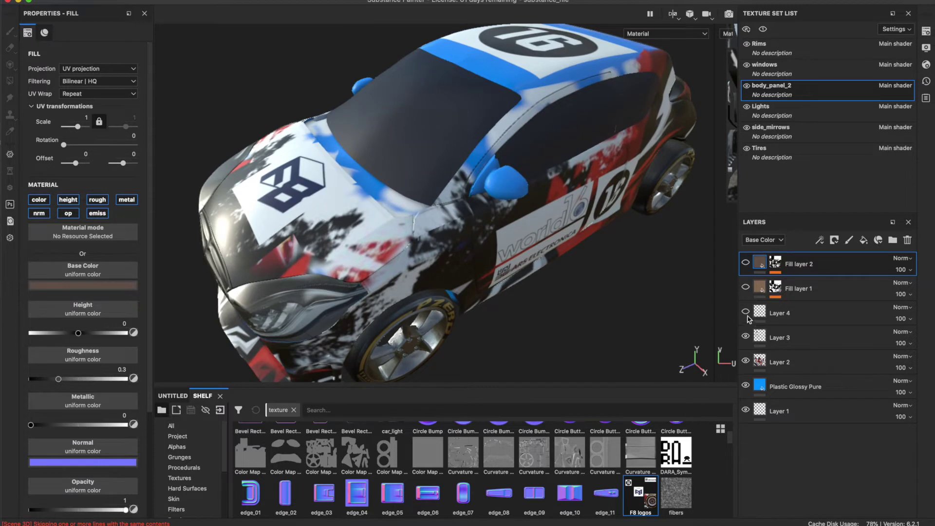
Enable the brown Fill layer 1 and the dirt grunge over the white panels.
click(745, 288)
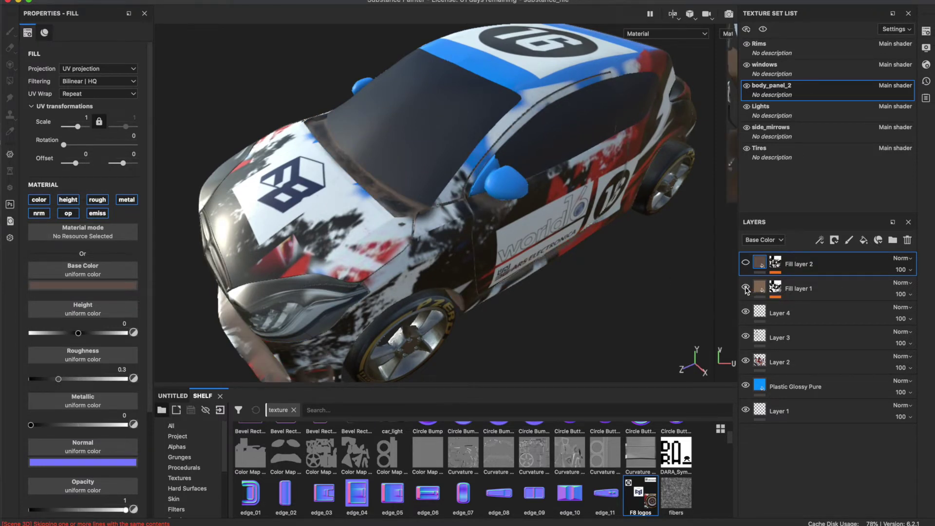
mouse_move(596, 308)
alt+mouse_down()
mouse_move(562, 269)
mouse_move(403, 247)
alt+mouse_up()
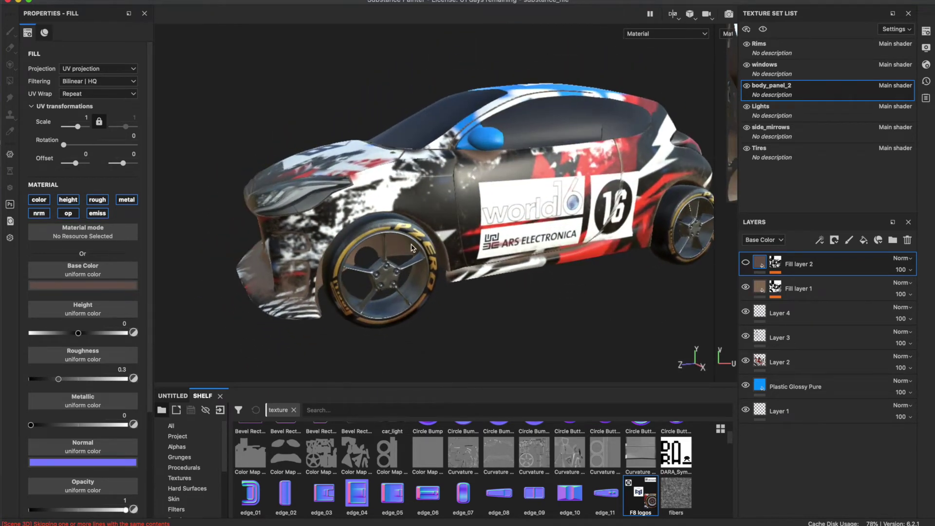
scroll(404, 247, up, 3)
scroll(403, 247, up, 3)
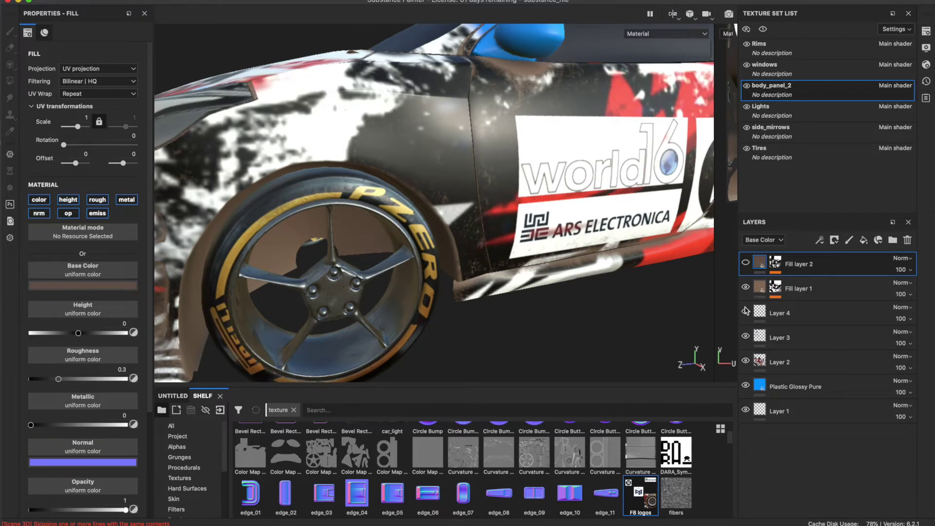
click(746, 263)
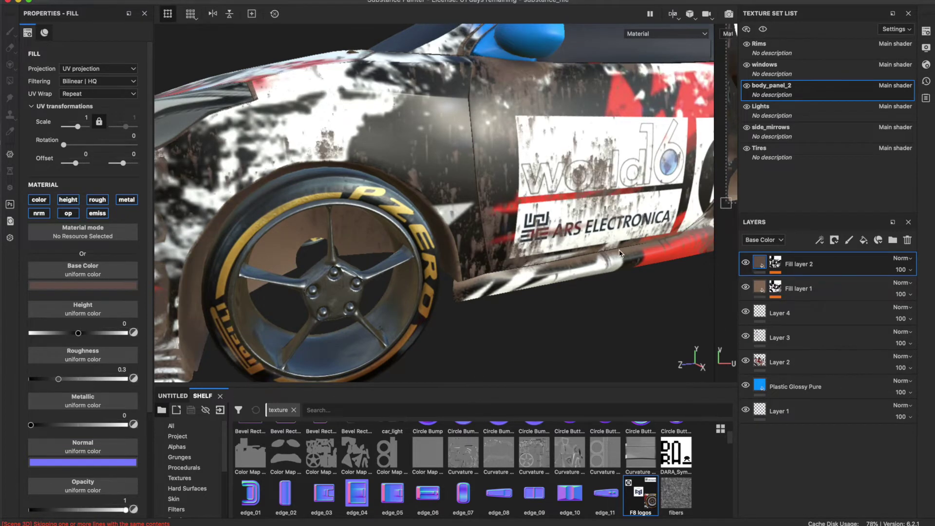
scroll(608, 269, down, 5)
mouse_move(608, 269)
alt+mouse_down()
mouse_move(425, 238)
mouse_move(410, 250)
alt+mouse_up()
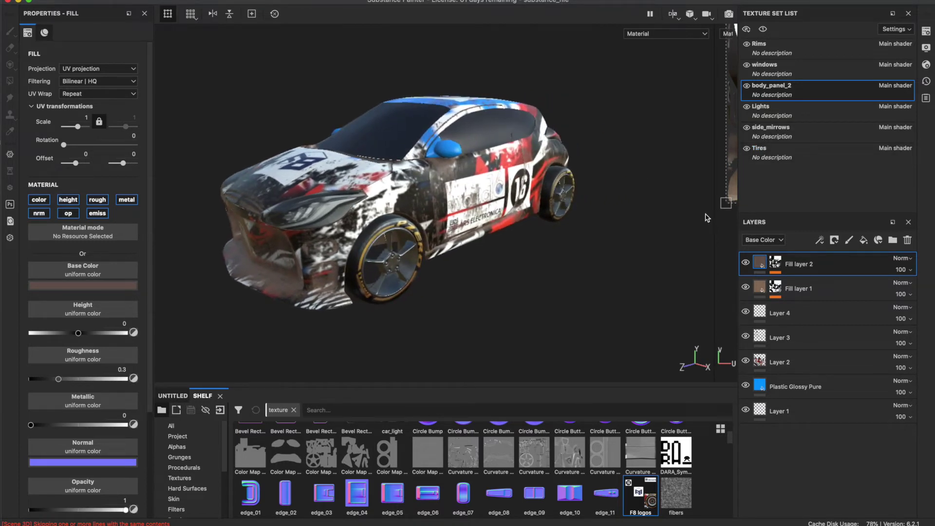
mouse_move(449, 252)
alt+mouse_down()
mouse_move(563, 284)
mouse_move(516, 276)
alt+mouse_up()
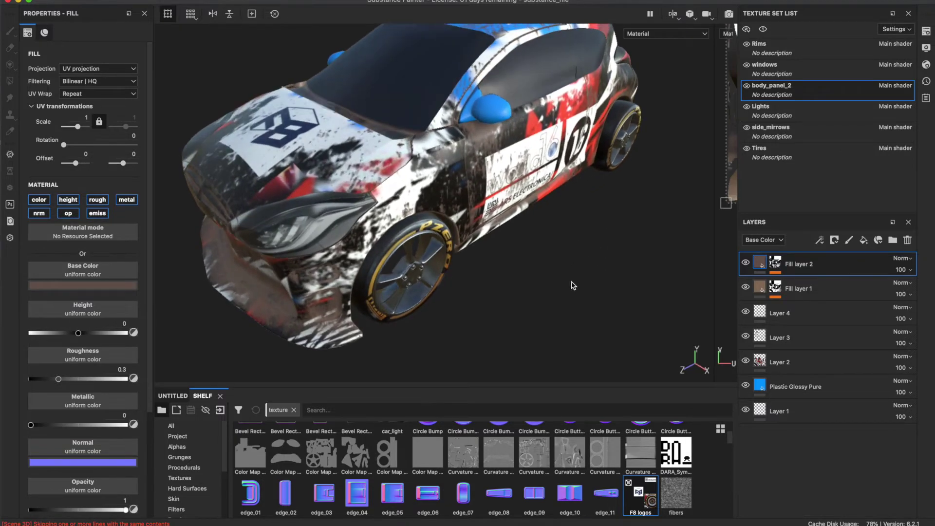
mouse_move(515, 276)
alt+mouse_down()
mouse_move(342, 219)
mouse_move(384, 237)
mouse_move(606, 242)
alt+mouse_up()
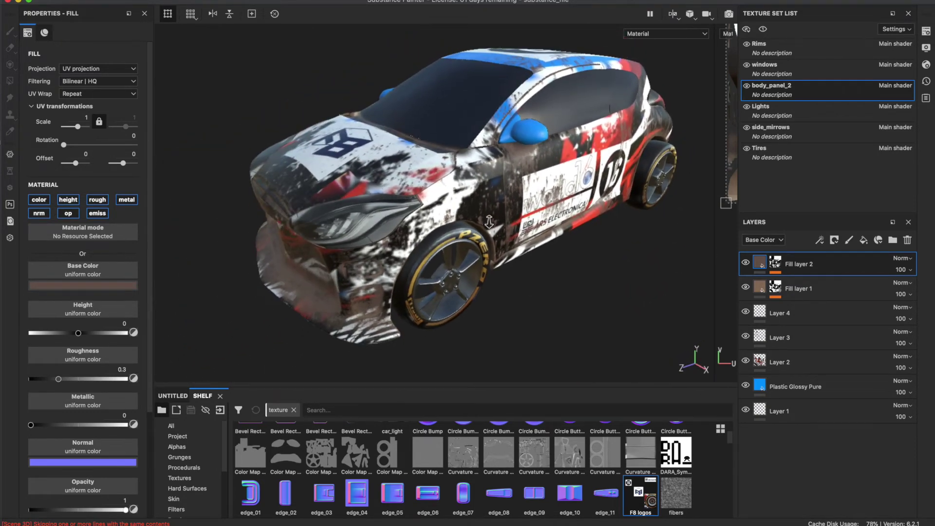
mouse_move(606, 241)
alt+mouse_down()
mouse_move(469, 261)
mouse_move(476, 243)
alt+mouse_up()
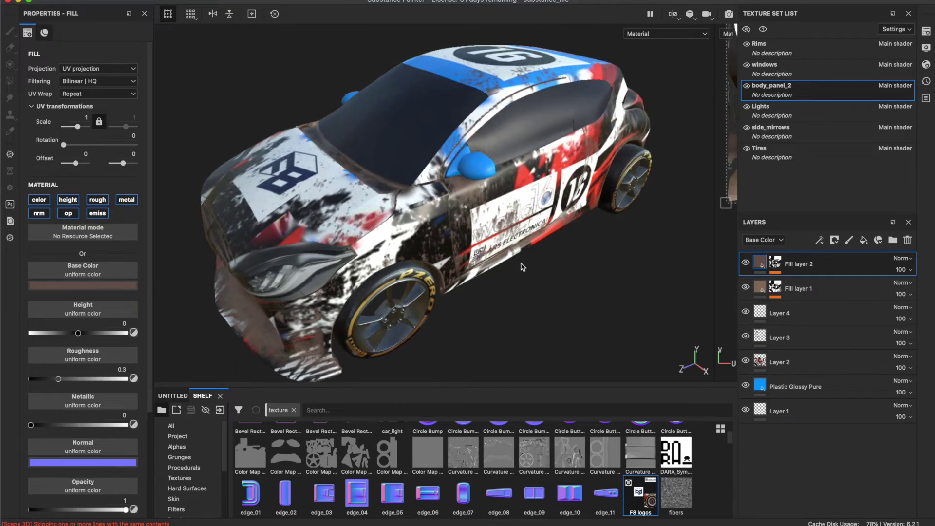
shift+right_drag(476, 243, 555, 243)
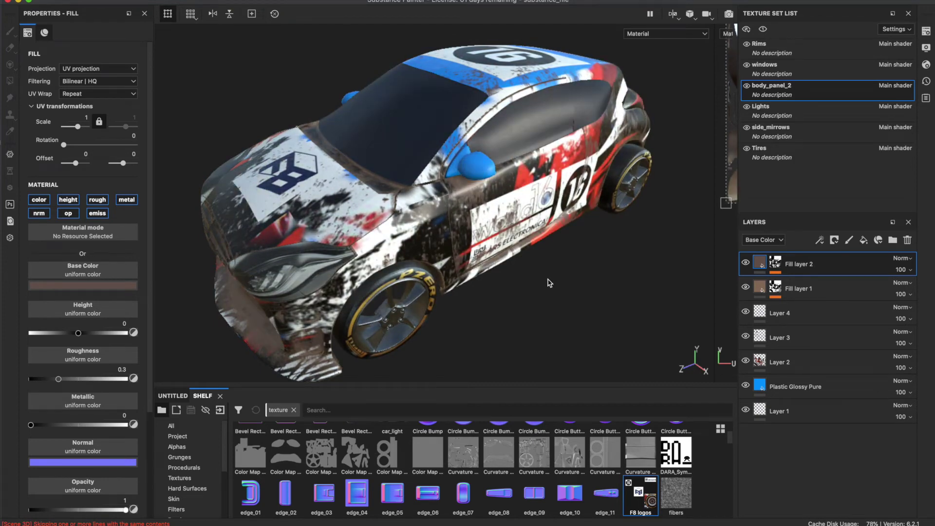
alt+drag(548, 283, 539, 255)
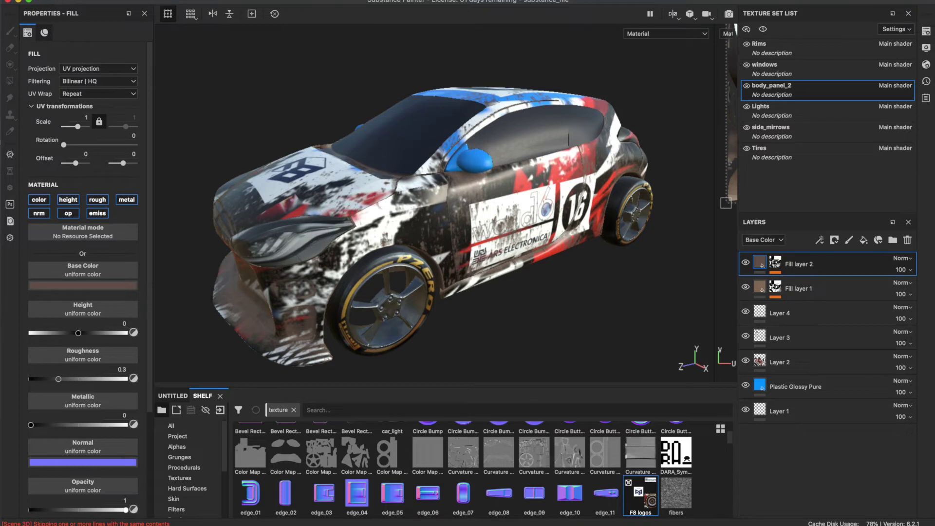
click(111, 1)
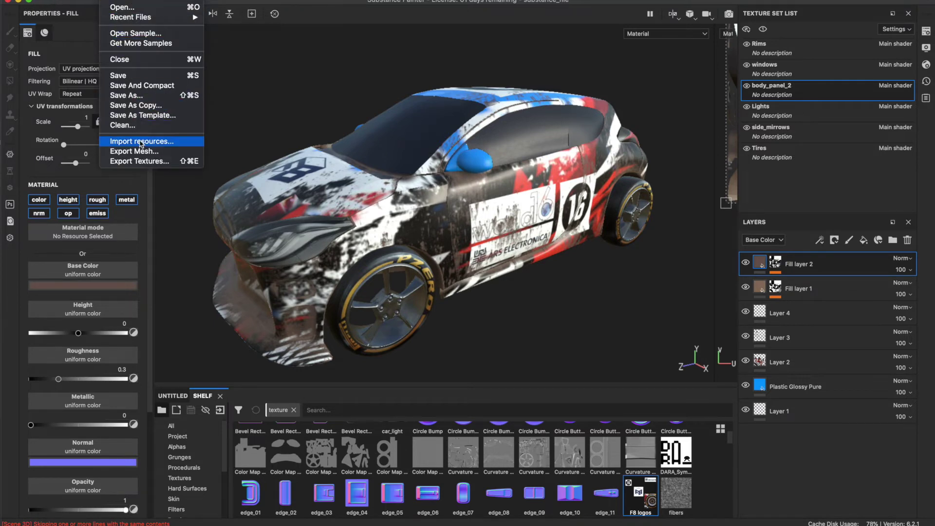
Export all 24 textures with the glTF PBR Metal Roughness template at 1024.
click(141, 161)
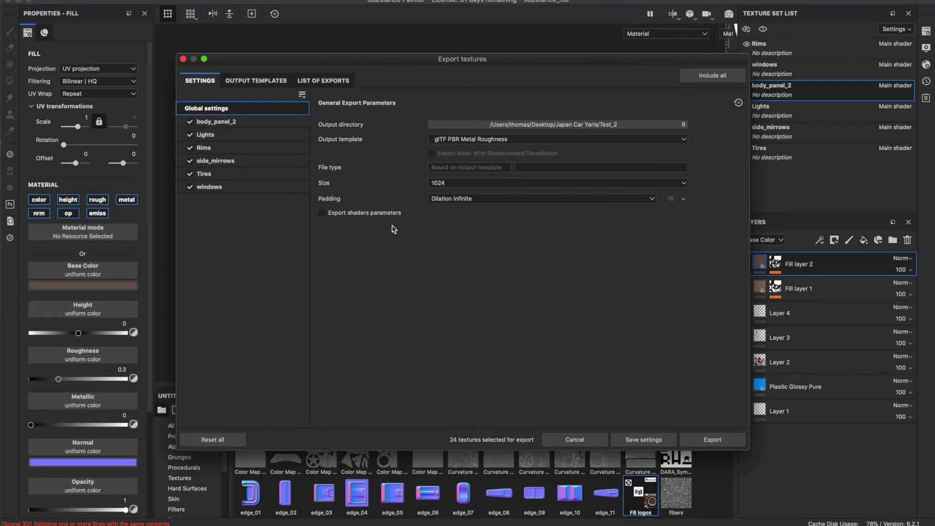
click(479, 141)
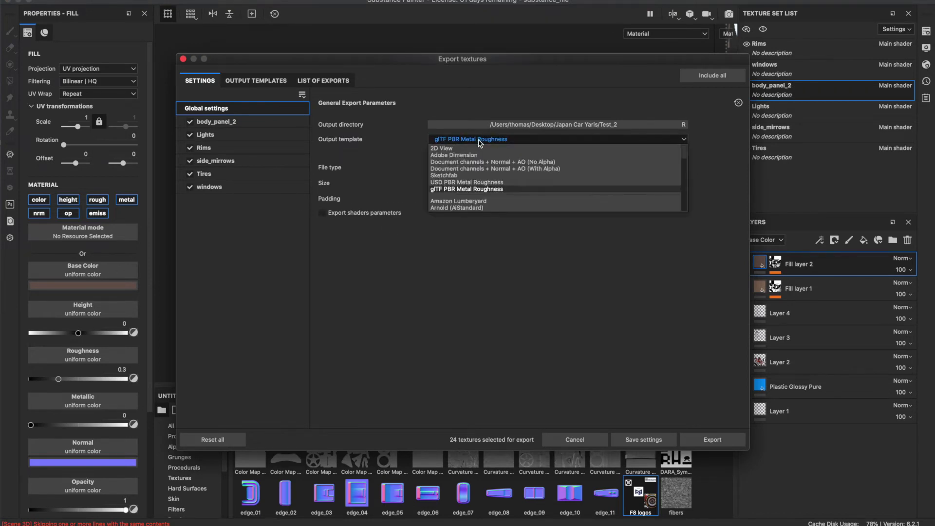
click(514, 191)
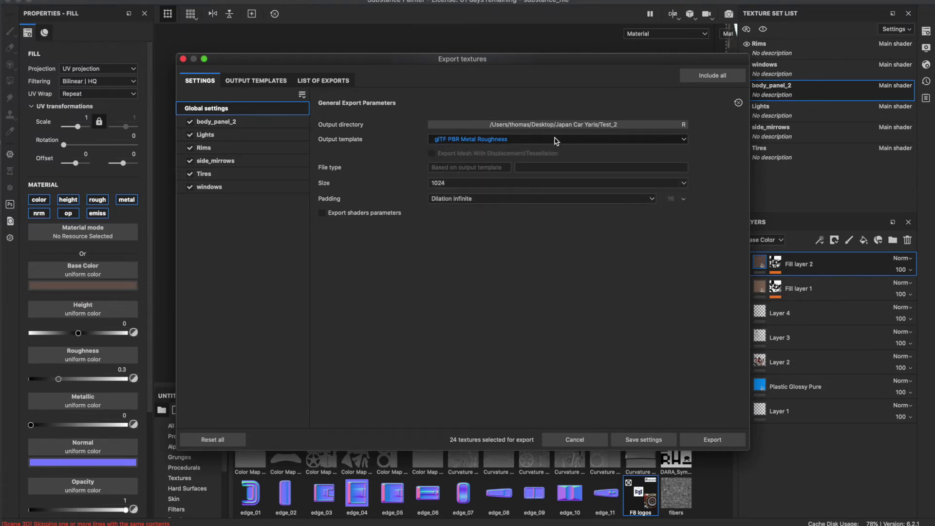
click(711, 439)
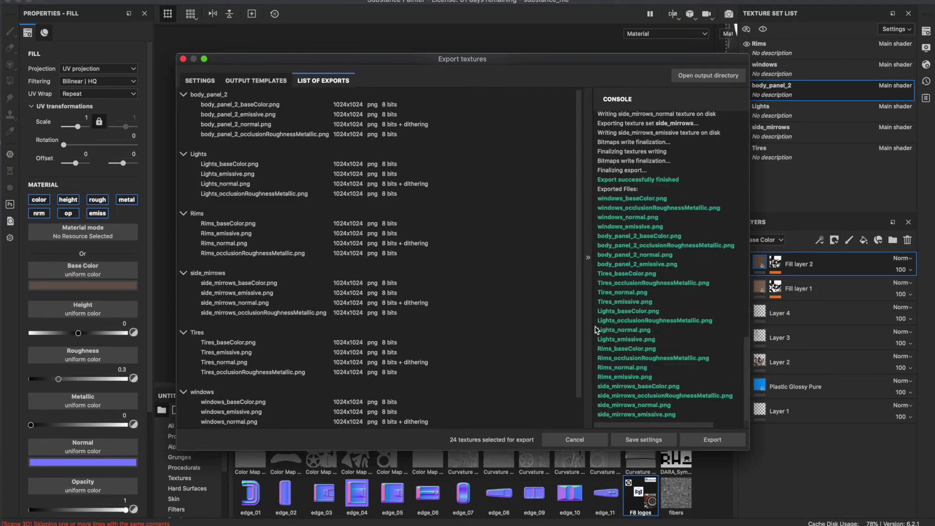
key(super+Tab)
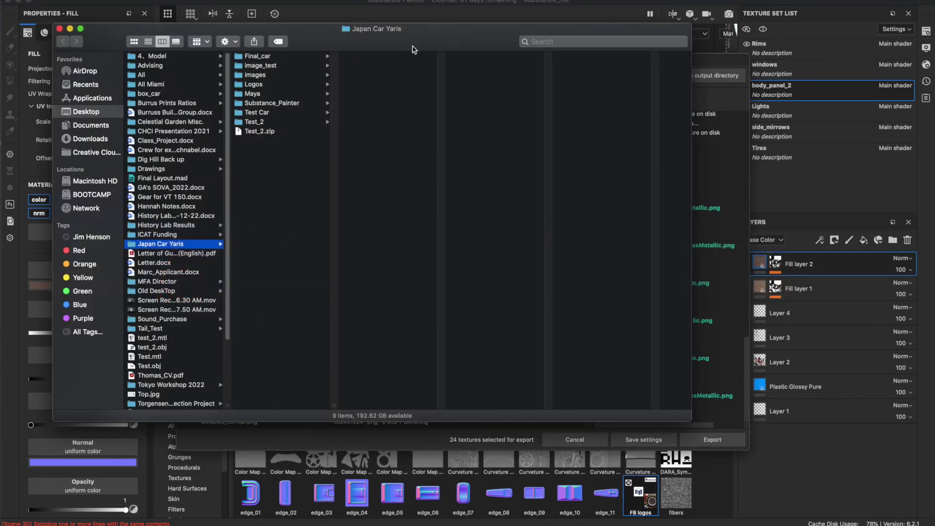
Open the Test_2 folder and inspect the substance_file.gltf and substance_file.glb files.
drag(413, 49, 494, 69)
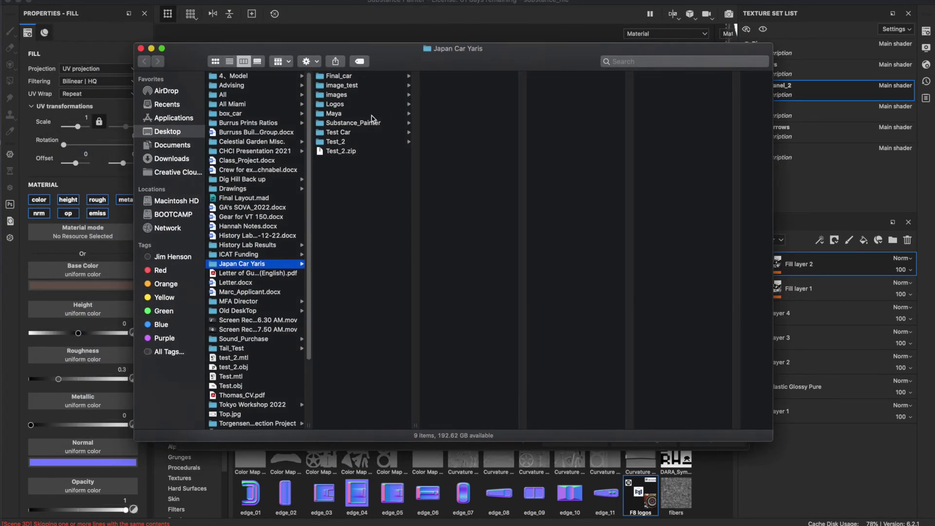
click(356, 141)
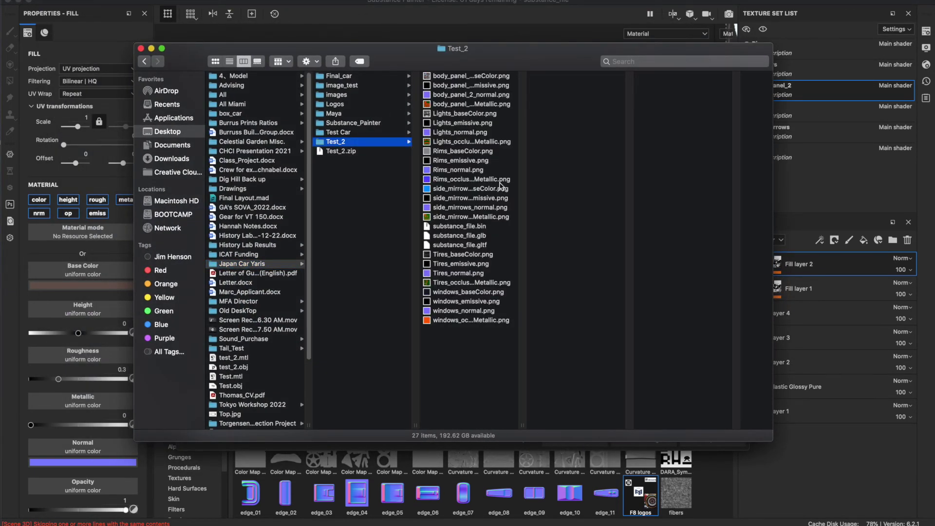
click(486, 245)
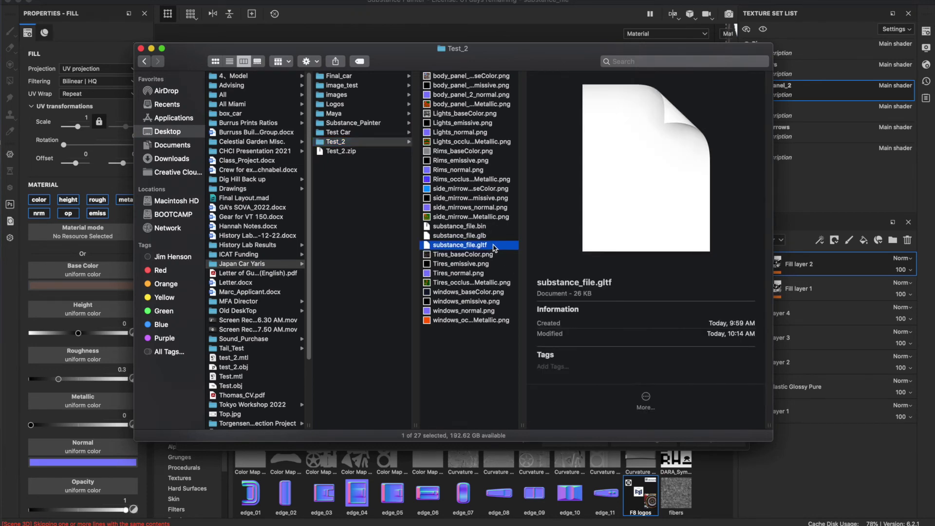
click(491, 236)
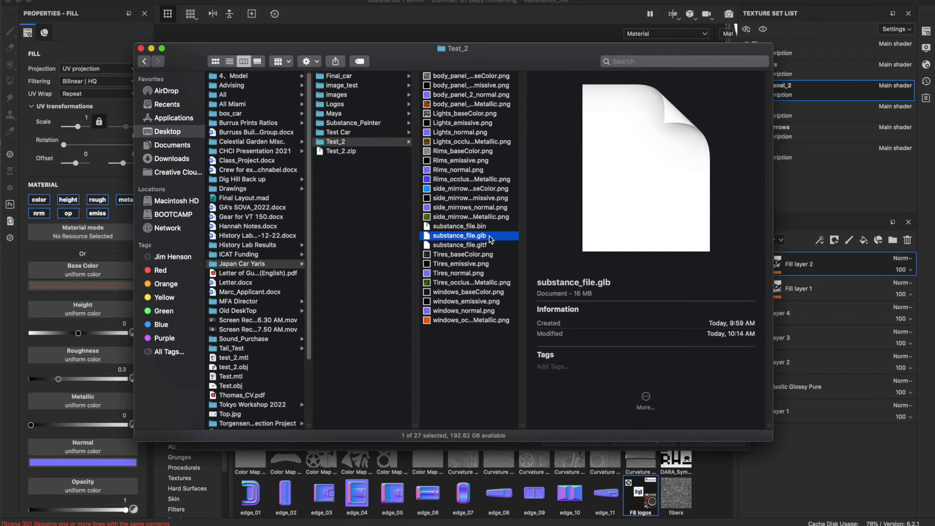
Preview the body_panel_2 base colour, emissive, normal and ORM maps, then the Lights textures.
click(473, 77)
click(475, 86)
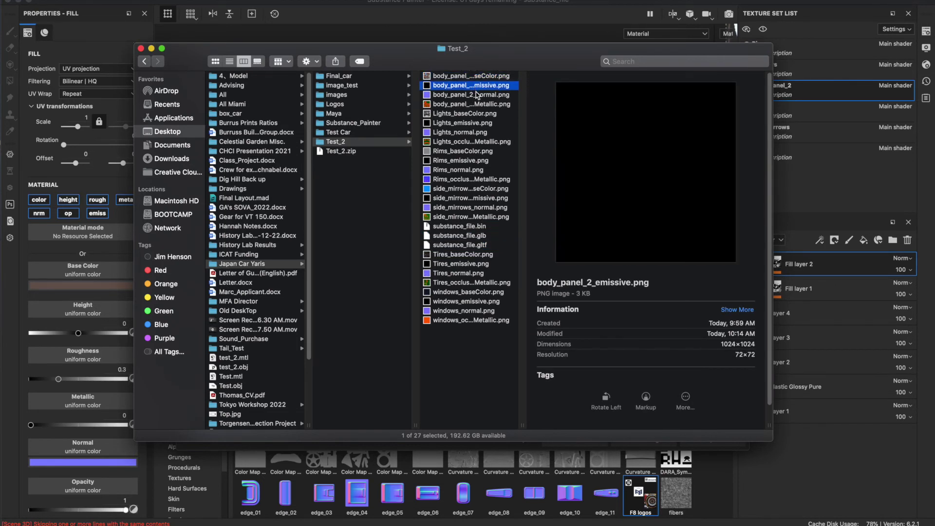
click(476, 96)
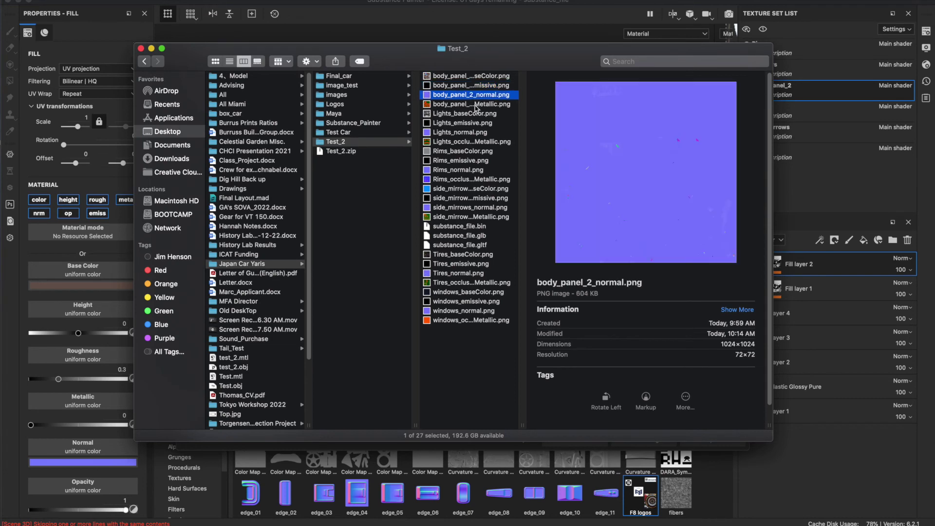
click(476, 105)
click(472, 116)
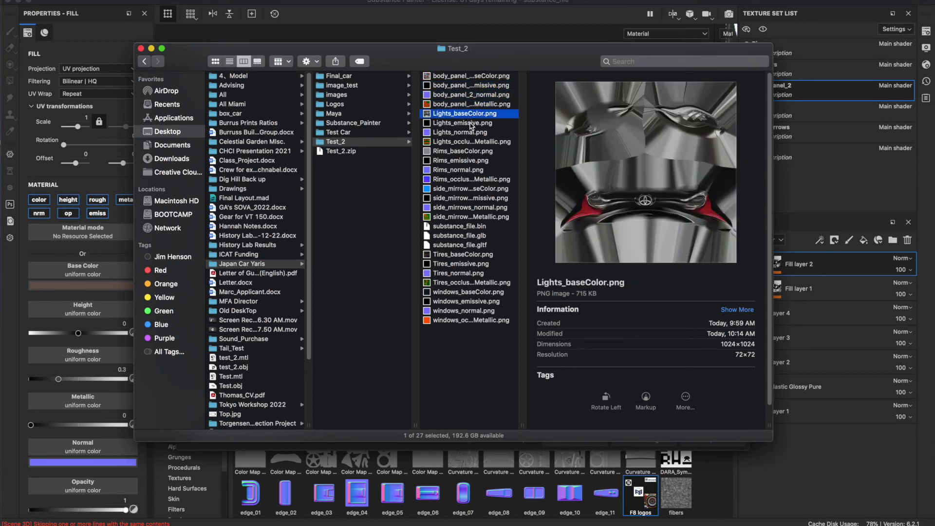
click(472, 127)
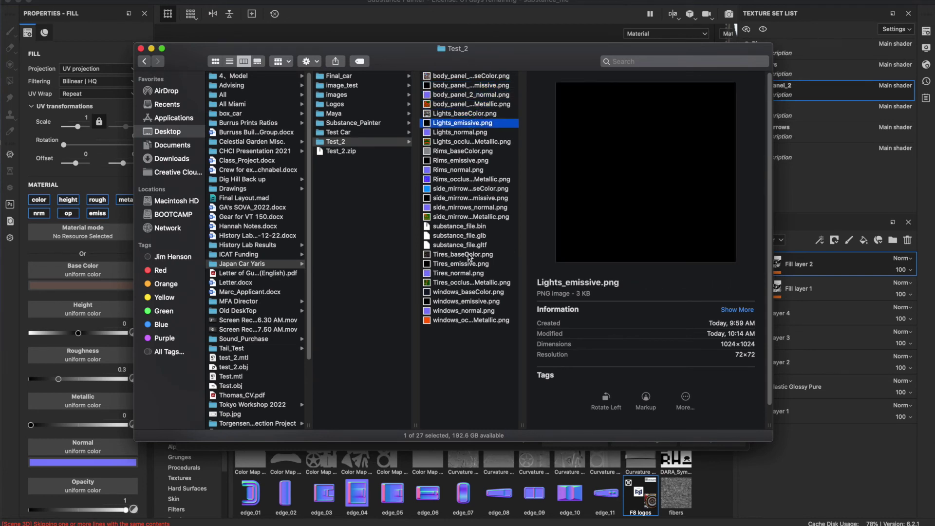
Preview the Tires base colour, occlusion-roughness-metallic, normal and emissive maps.
click(469, 254)
click(463, 284)
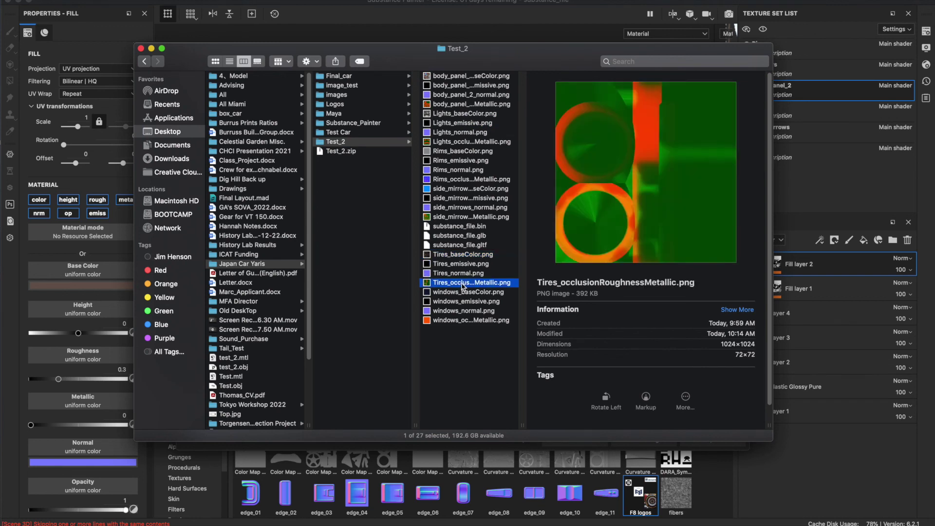
click(462, 274)
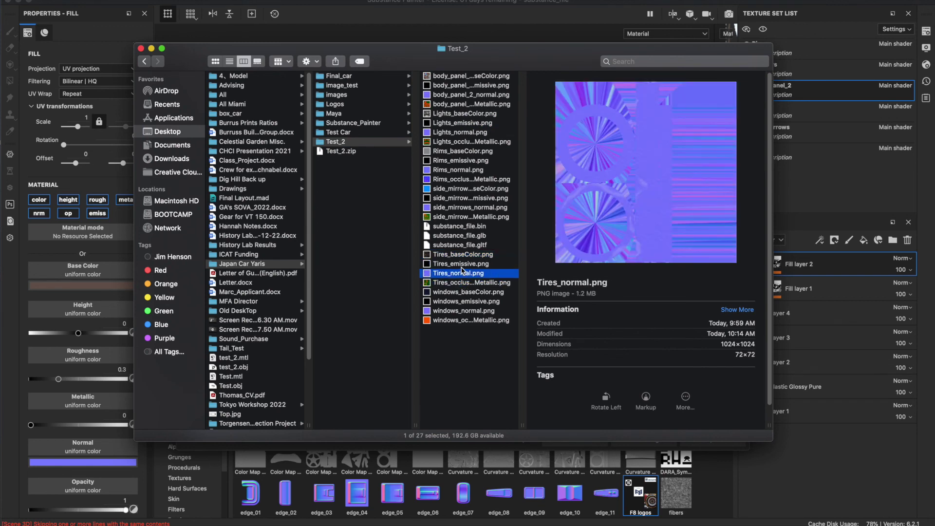
click(463, 264)
click(464, 256)
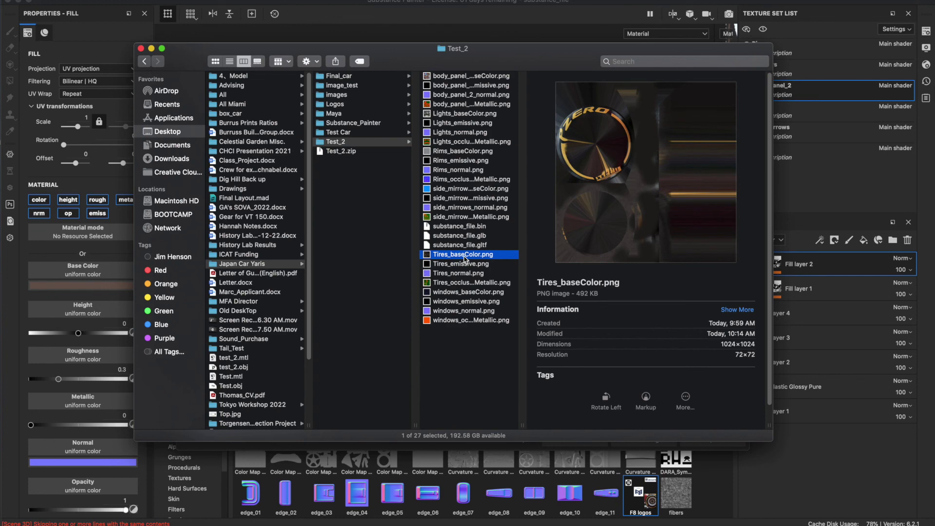